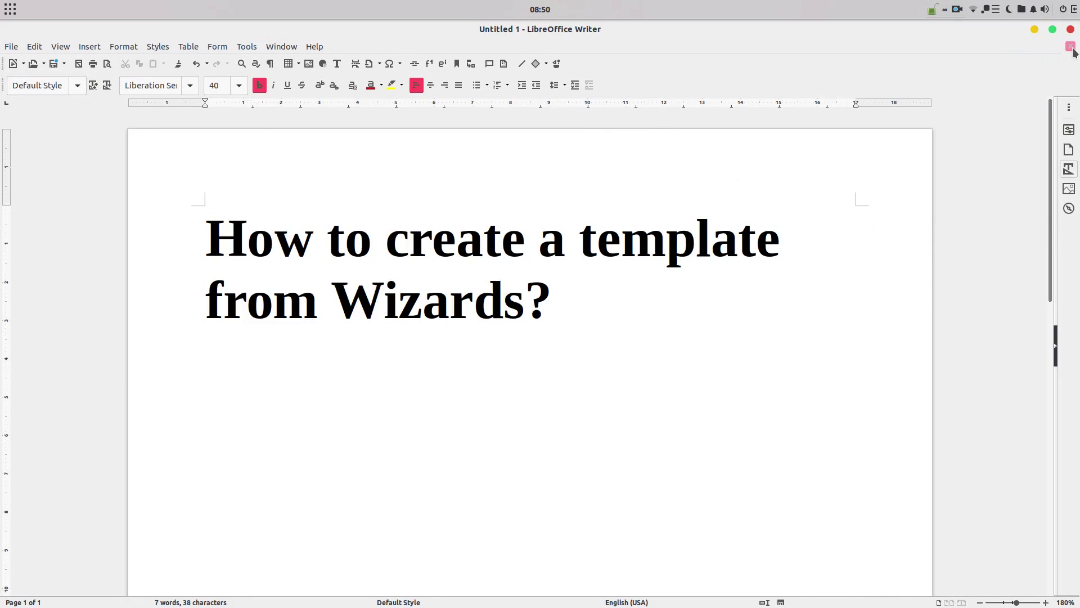
Step: Close the document without saving, remove my-meetings from Recent Files, and start a new Writer document
click(1070, 46)
click(456, 346)
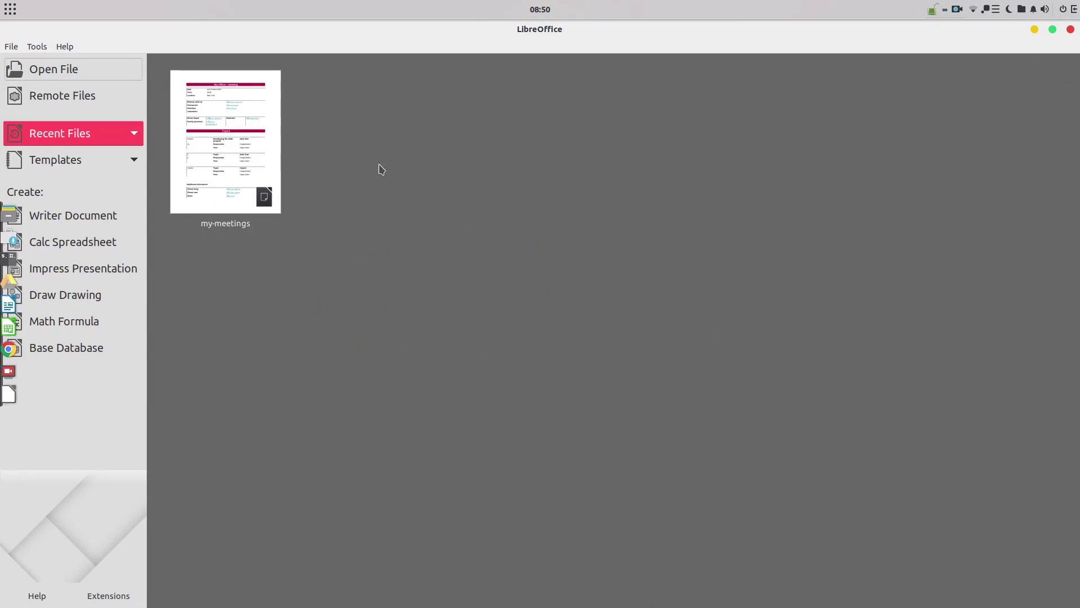
click(289, 79)
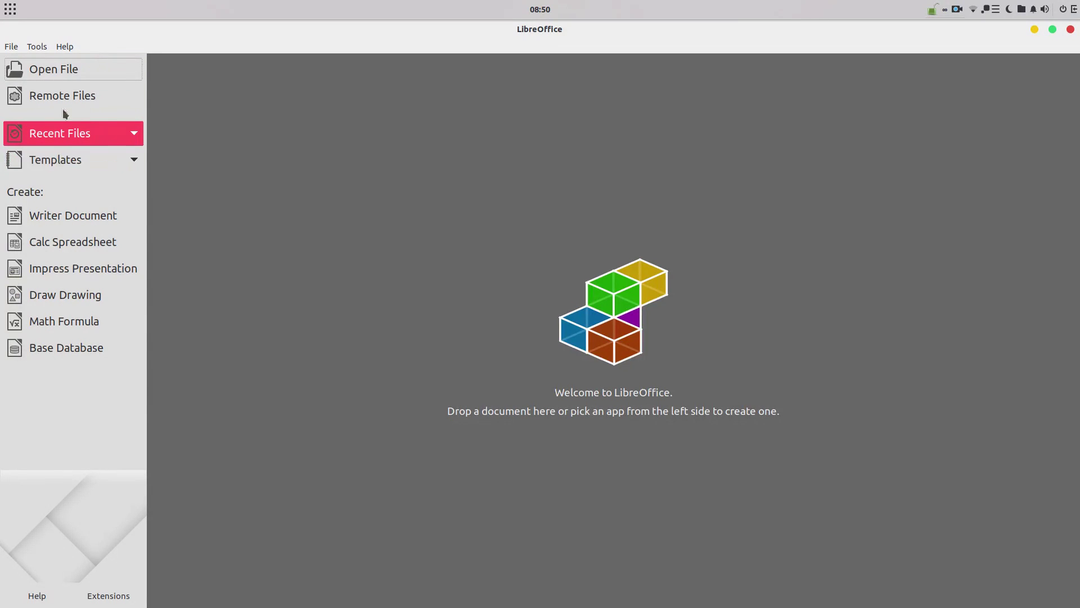
click(47, 219)
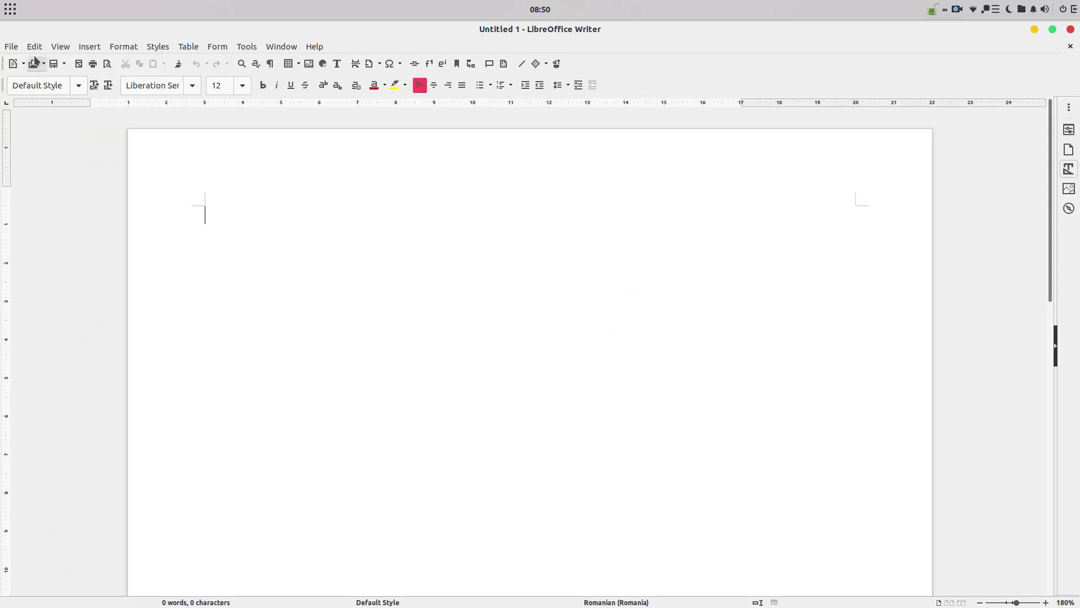
Step: Close the blank document and launch the Agenda Wizard from File > Wizards
click(18, 49)
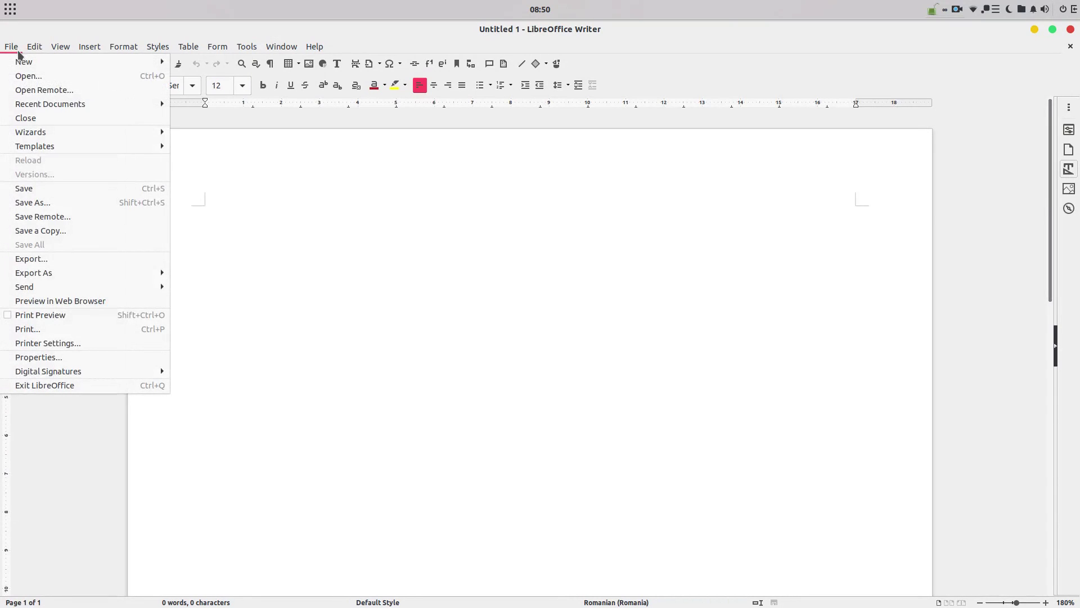
mouse_move(31, 132)
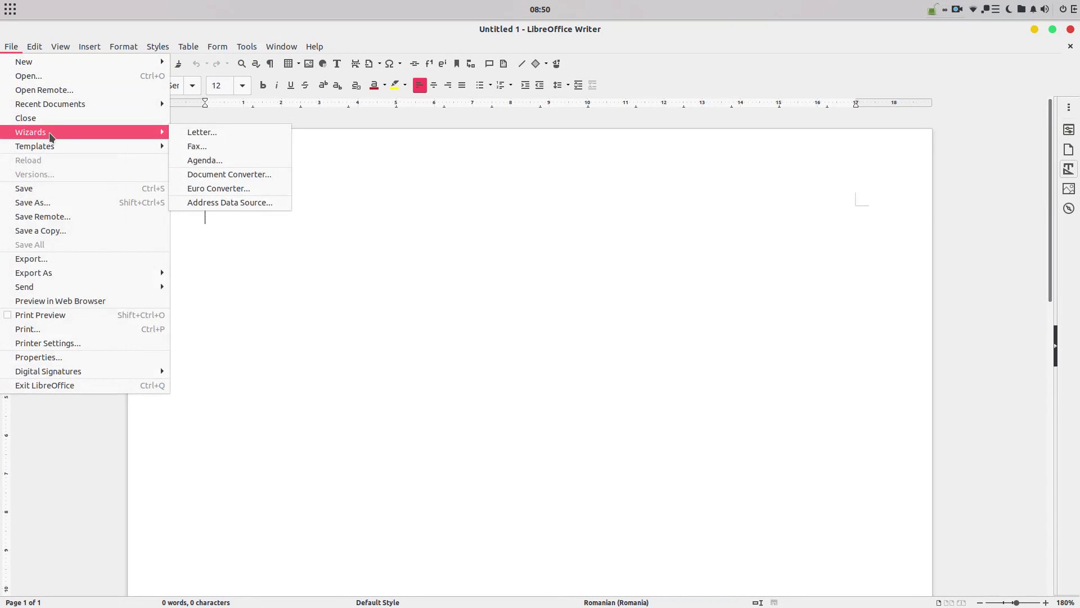
key(Escape)
key(Escape)
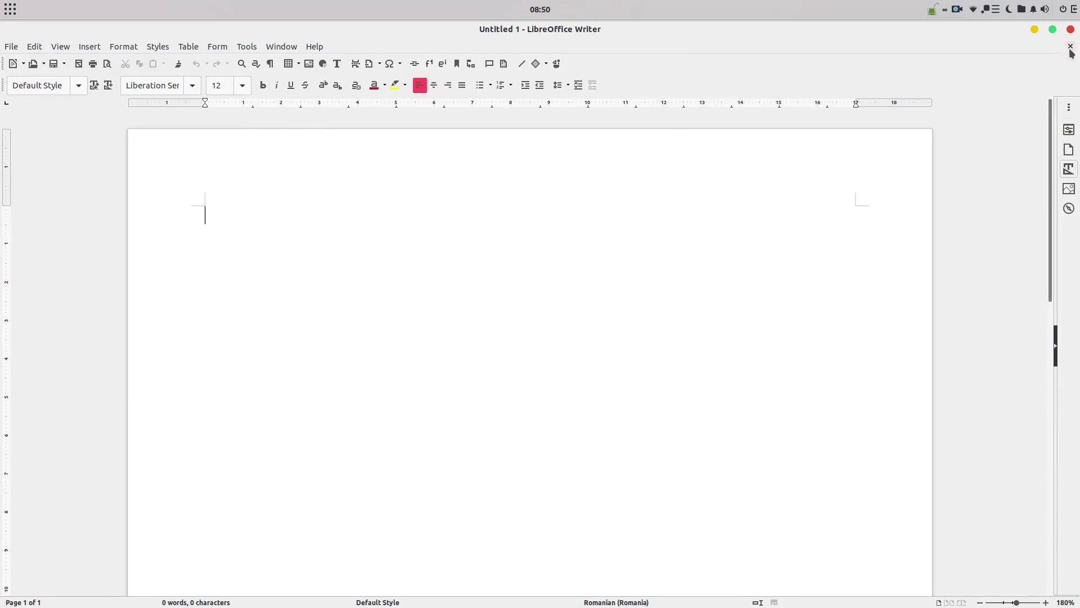
click(1071, 47)
click(11, 47)
mouse_move(51, 119)
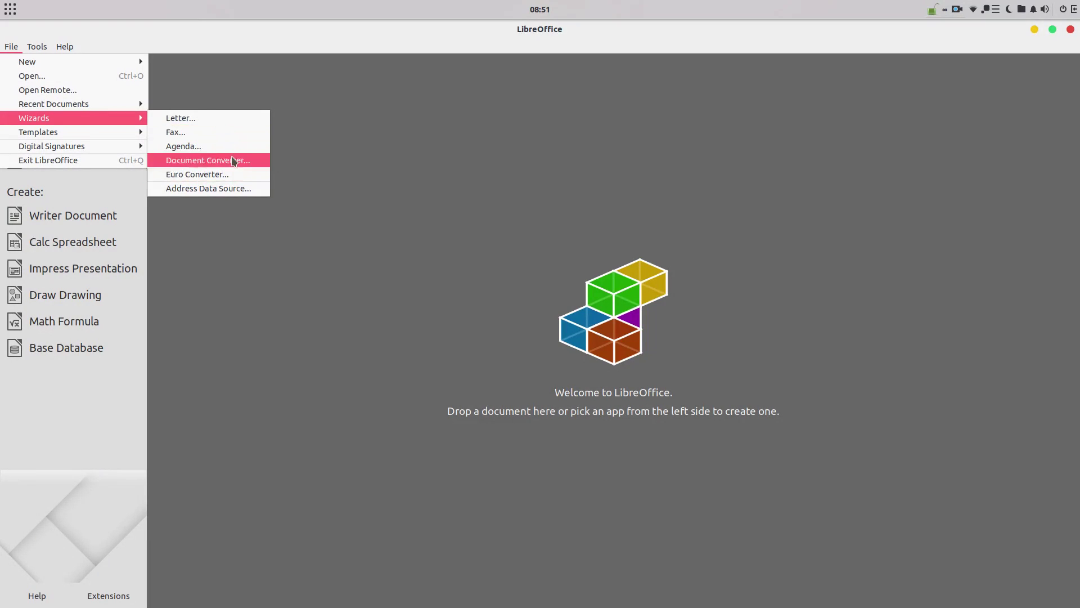
click(233, 151)
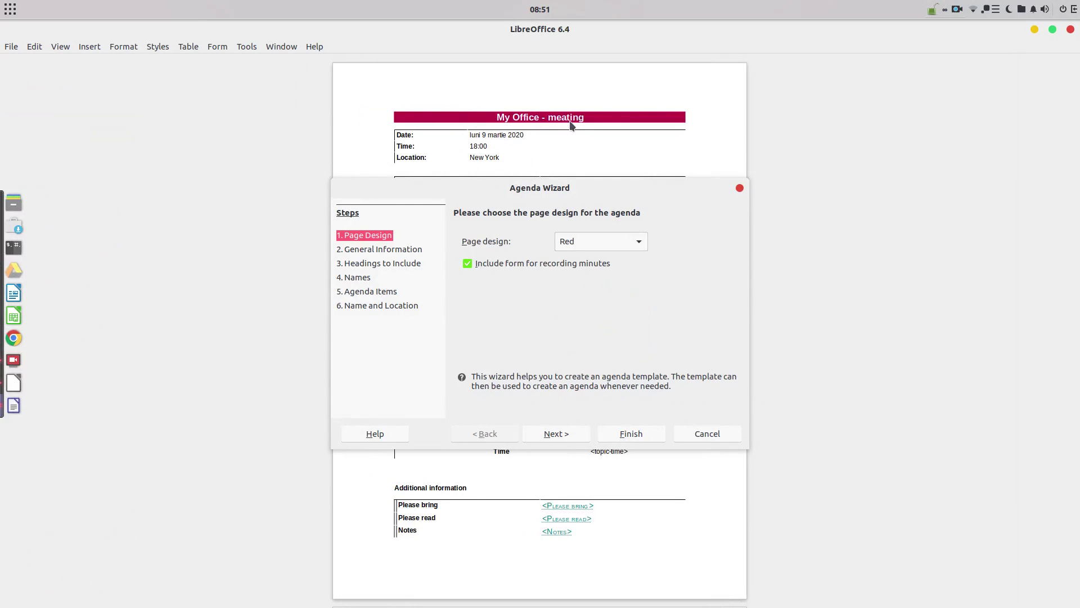
Step: Preview the Simple and Elegant page designs, choose Orange, and advance to general information
click(382, 250)
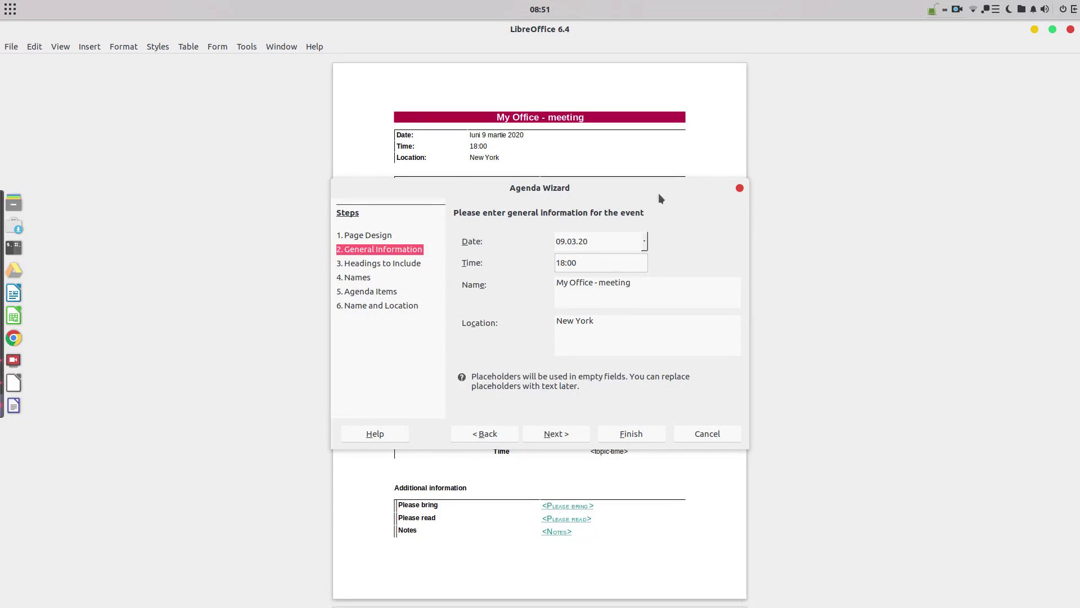
click(368, 236)
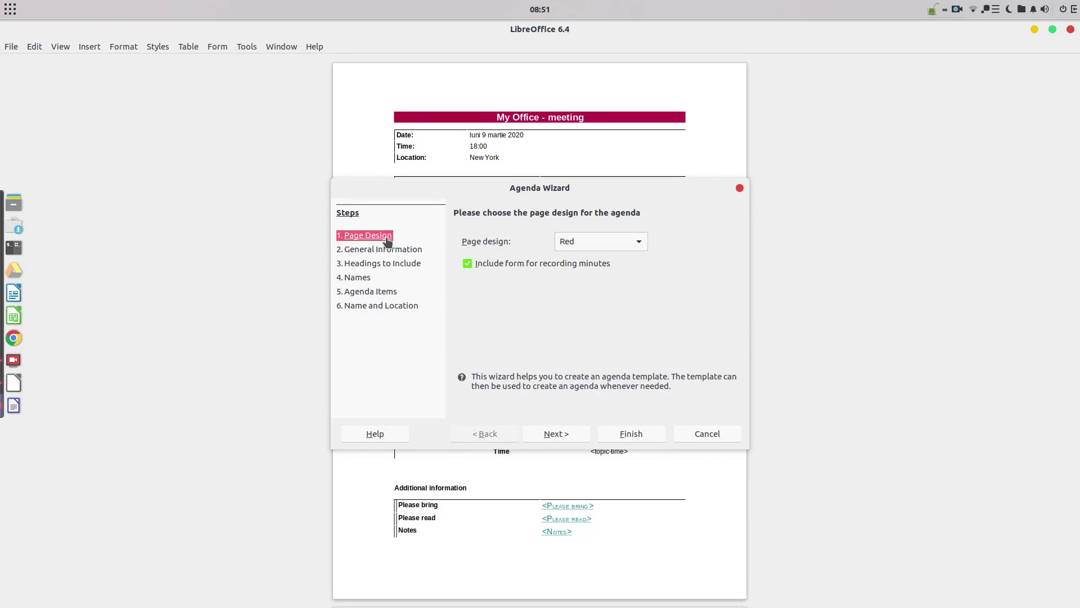
click(609, 243)
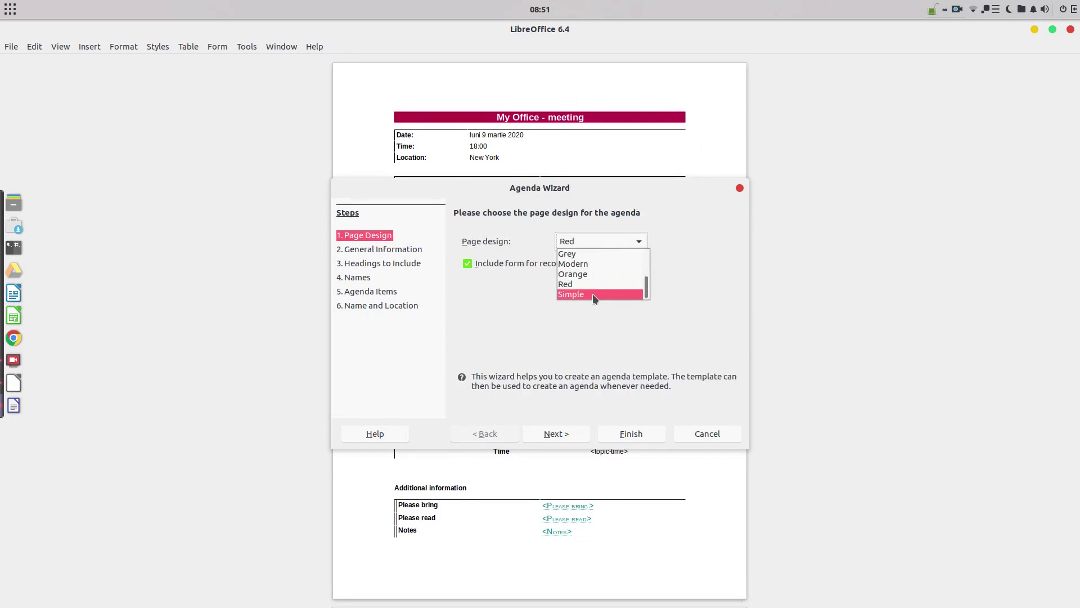
click(592, 294)
click(598, 243)
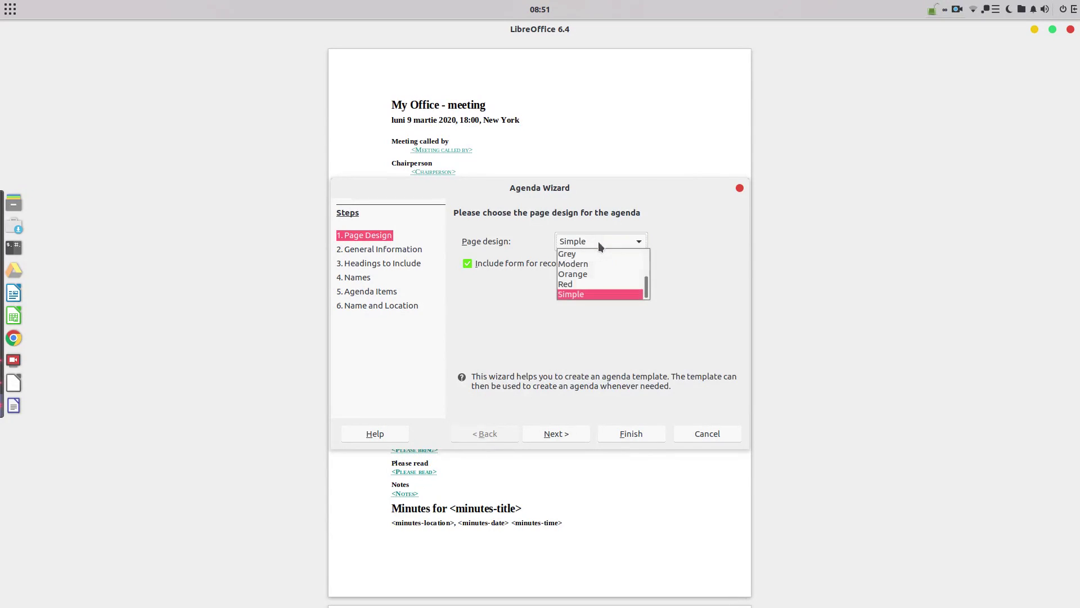
click(597, 256)
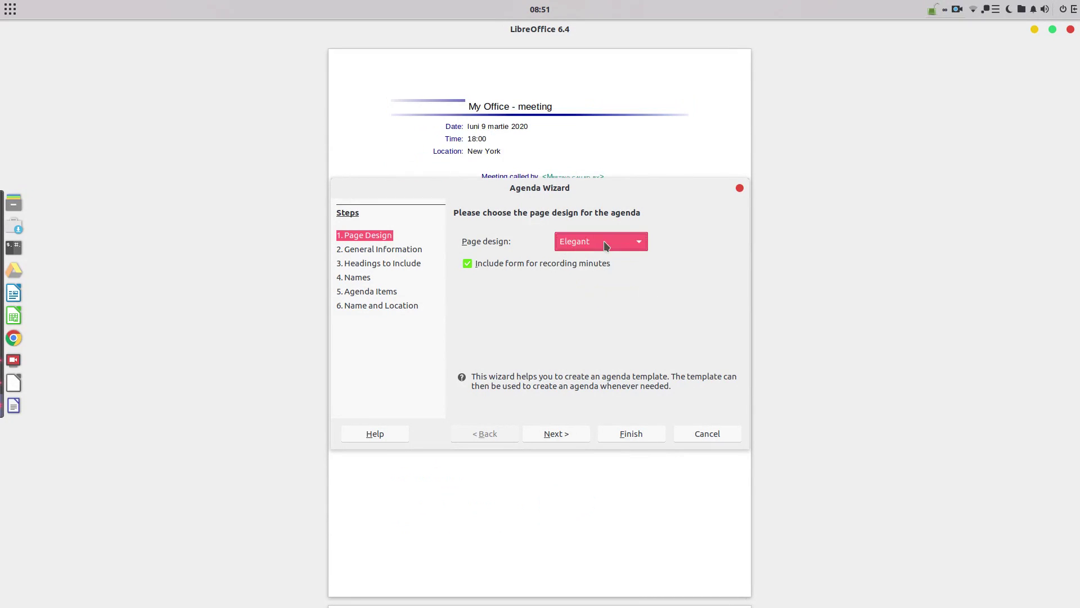
scroll(604, 246, down, 1)
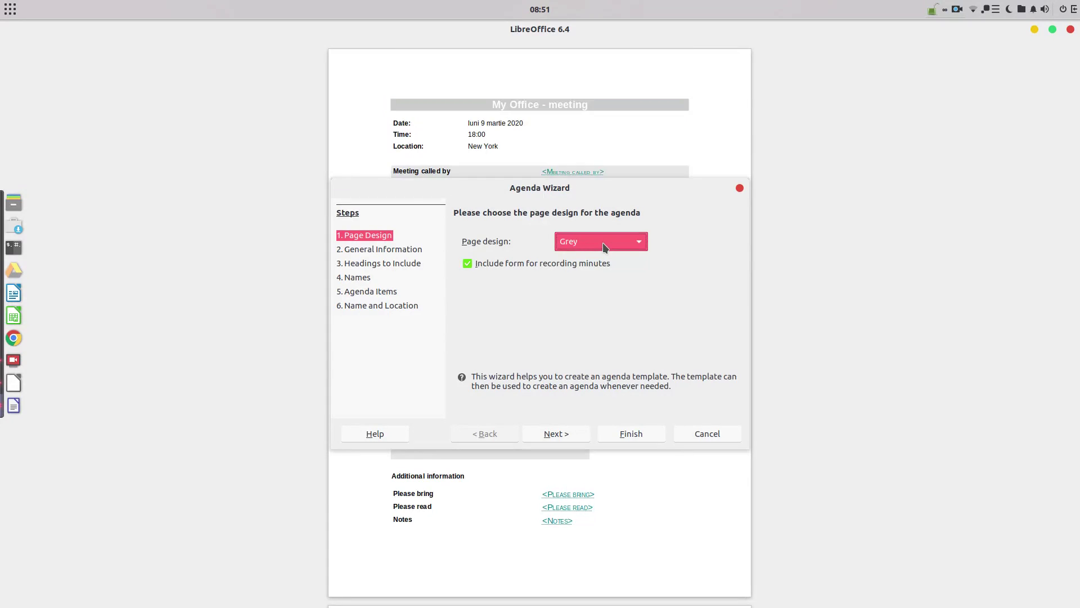
scroll(604, 246, down, 1)
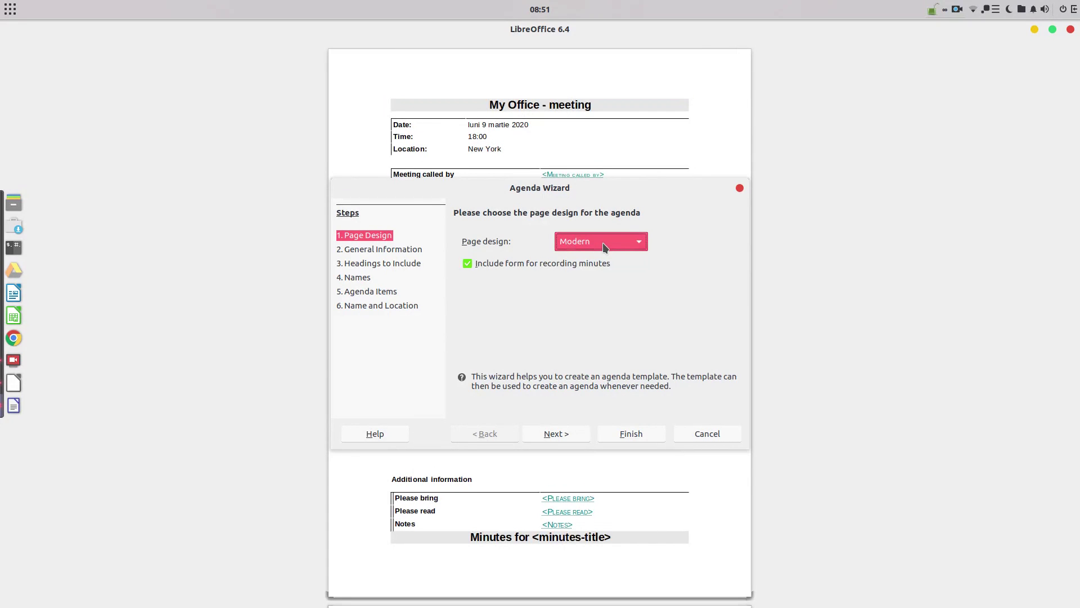
click(603, 246)
click(596, 271)
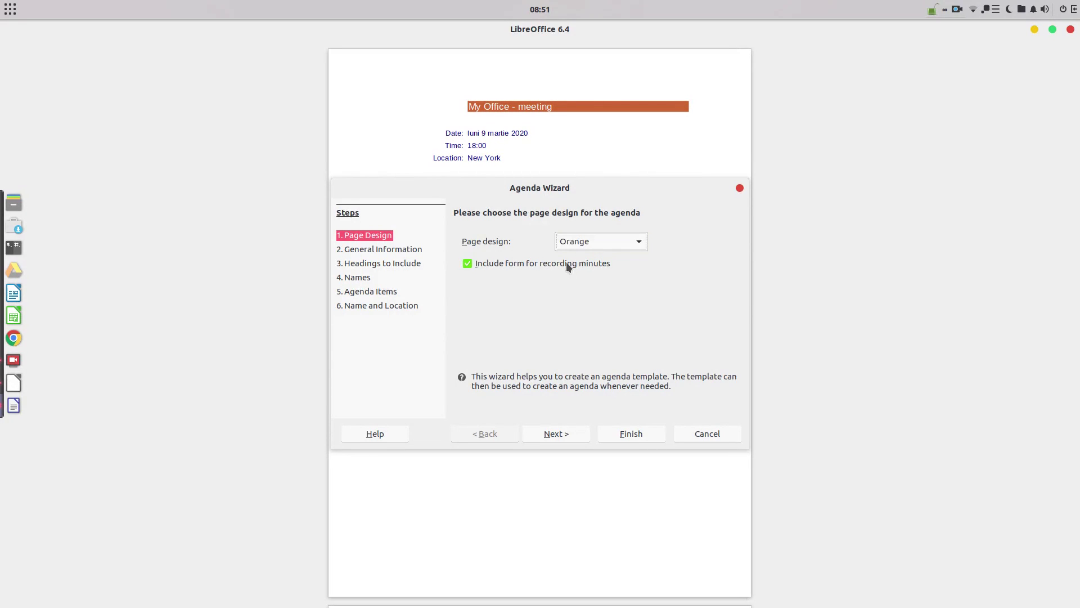
click(554, 435)
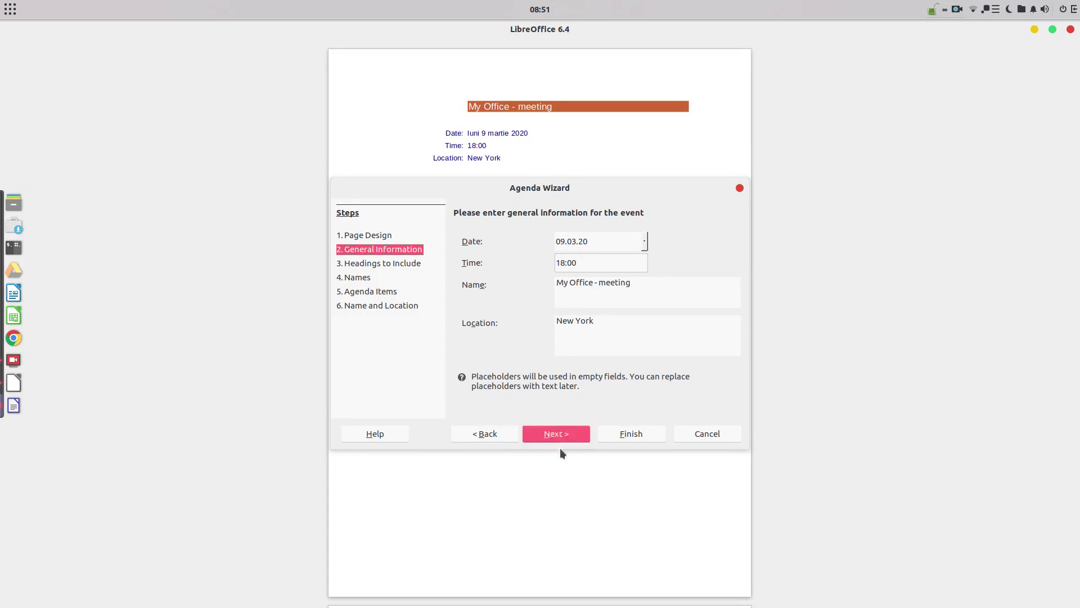
Step: Keep all four agenda headings checked, with Type of meeting toggled off and back on
click(548, 437)
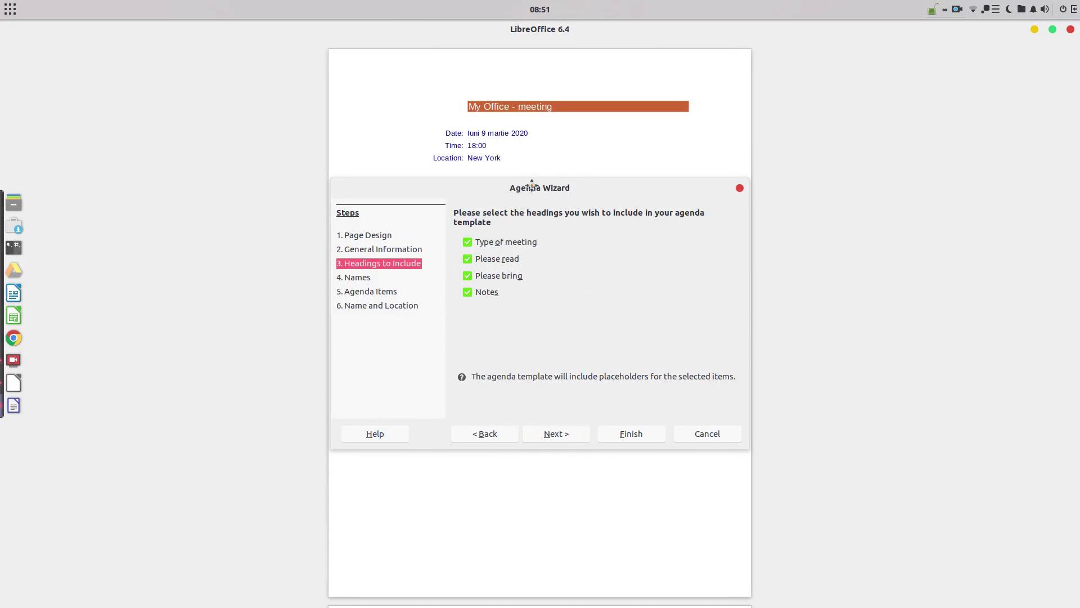
click(514, 240)
double_click(507, 259)
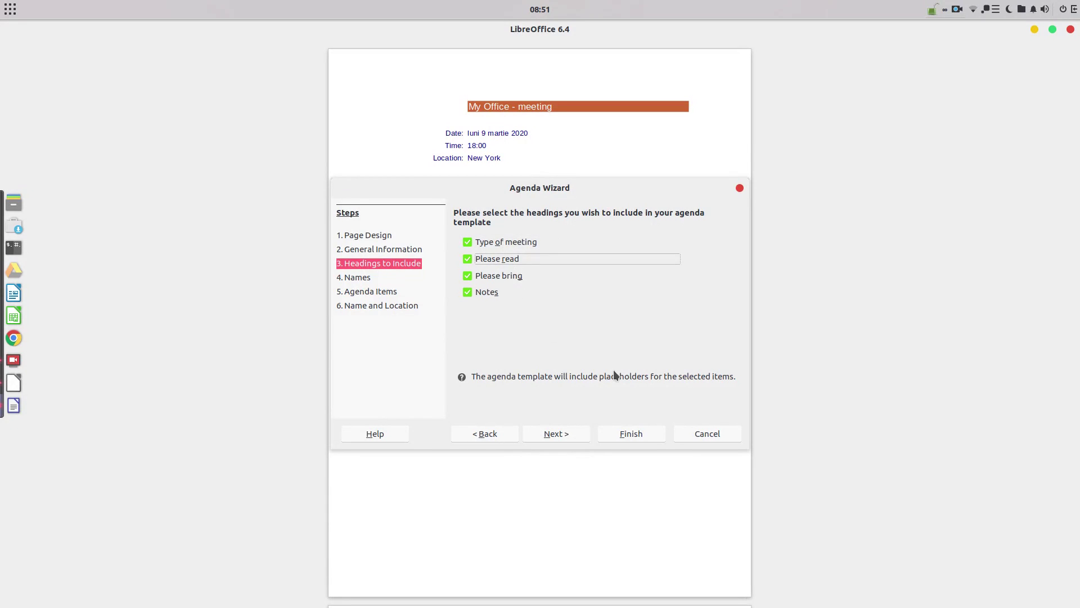
Step: Exclude the Minute keeper, Facility personnel and Moderator names, then reach Agenda Items
click(575, 435)
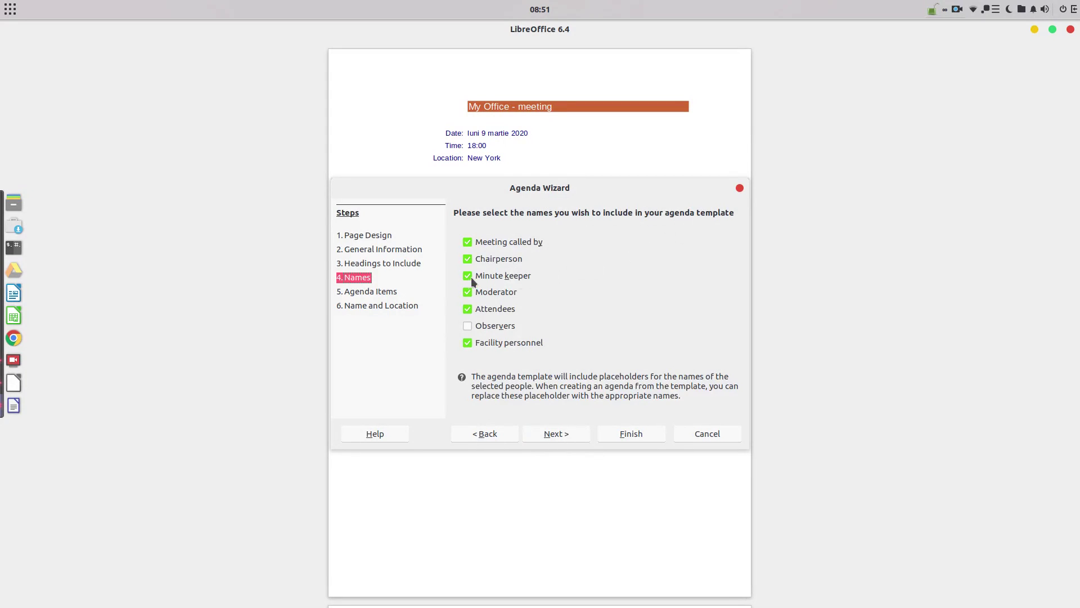
click(506, 279)
click(493, 327)
click(512, 344)
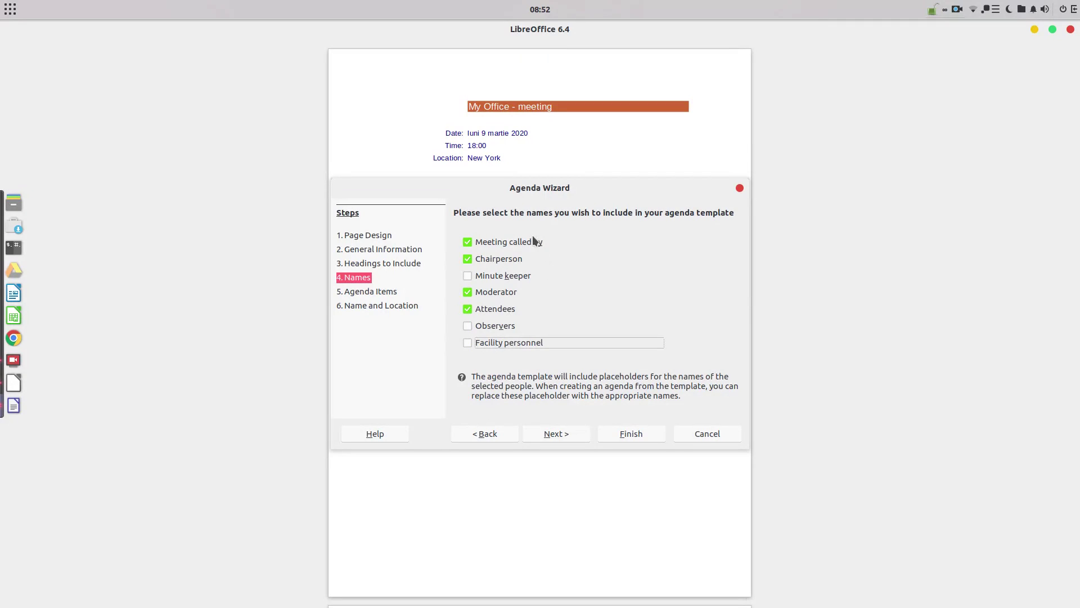
click(505, 293)
click(555, 436)
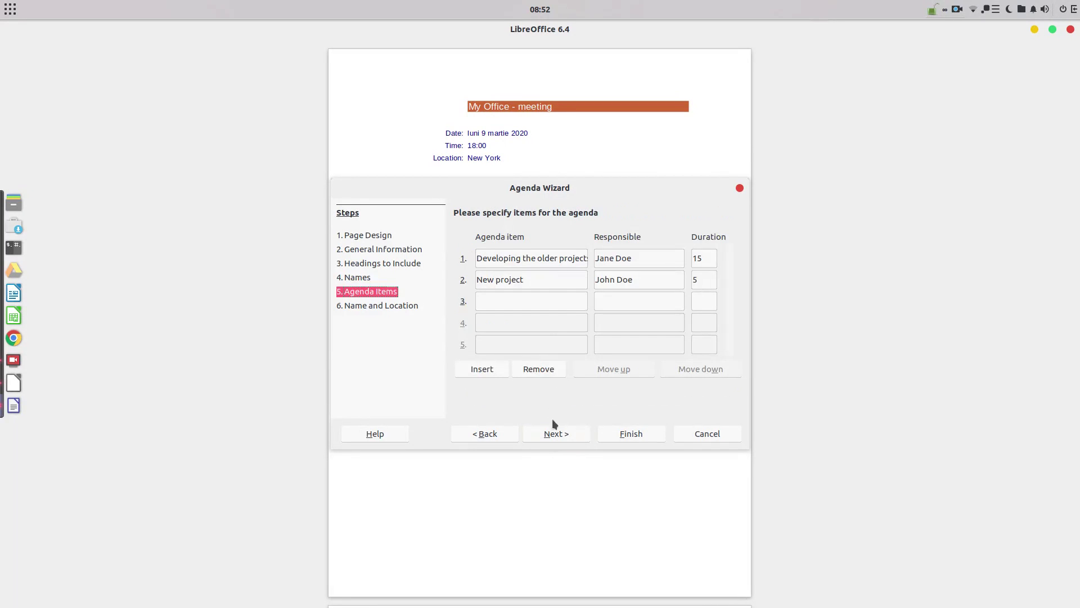
Step: Move New project to the top of the agenda and begin a third item
click(527, 285)
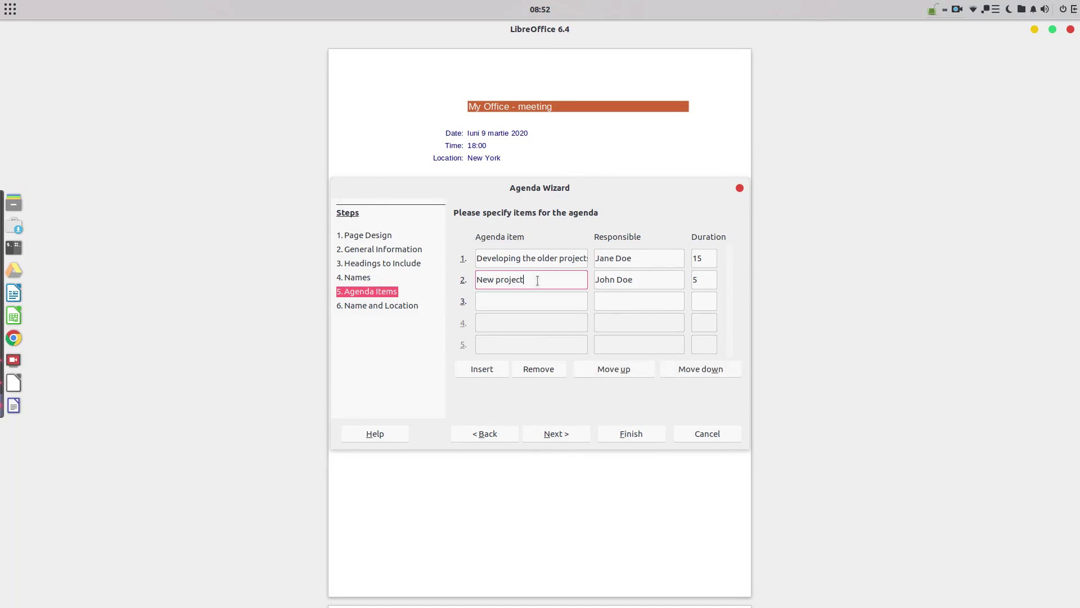
click(607, 372)
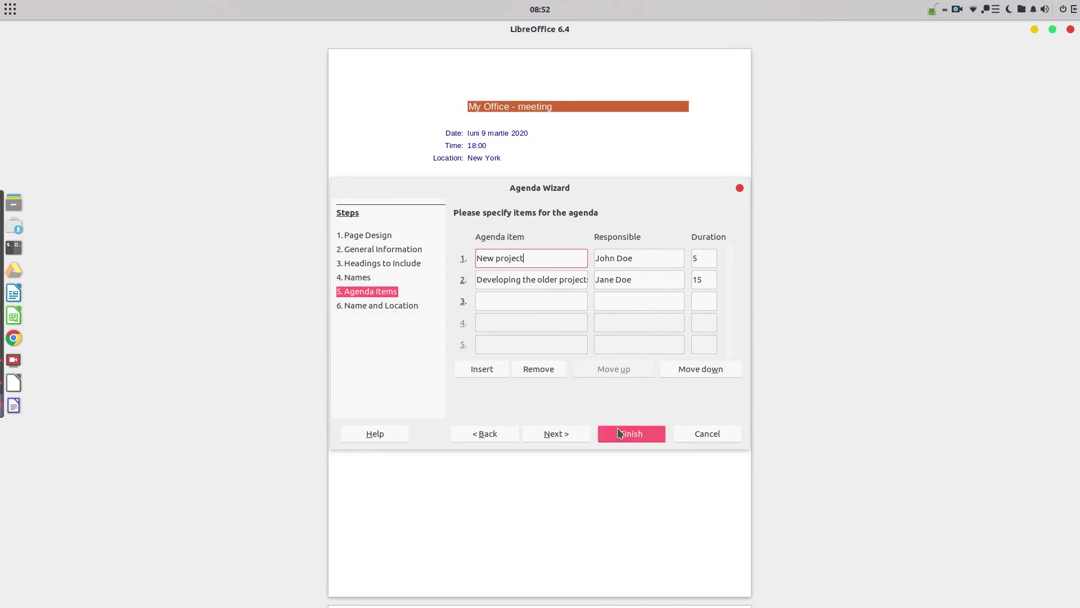
click(527, 301)
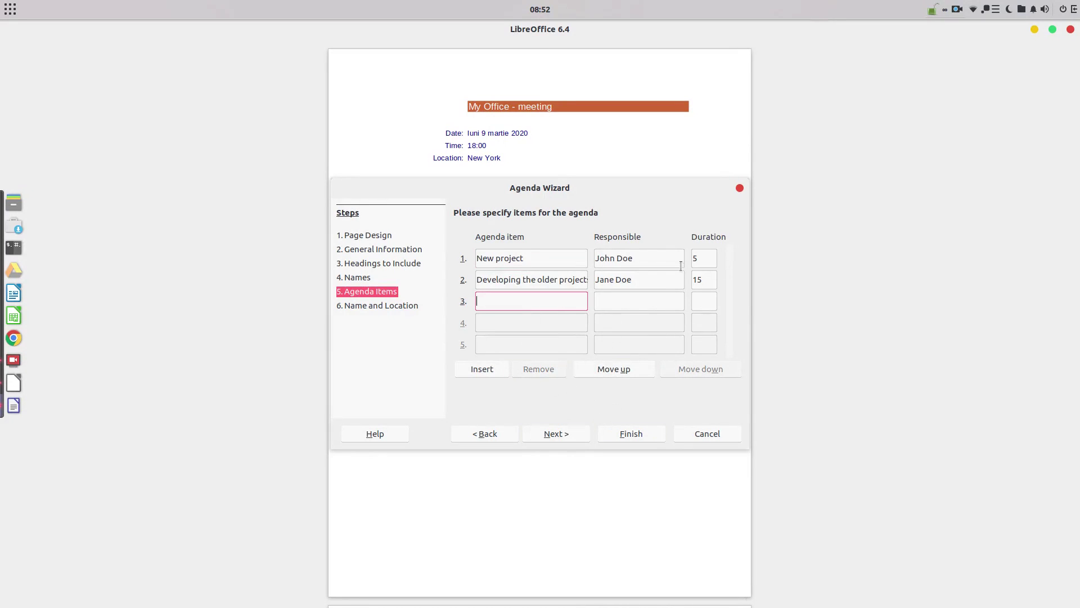
text(A)
key(BackSpace)
text(F)
key(BackSpace)
text(Chanlag)
Step: Clear the misspelled third item, leaving only New project and the older-projects item
key(BackSpace)
key(BackSpace)
key(BackSpace)
text(ges)
key(Tab)
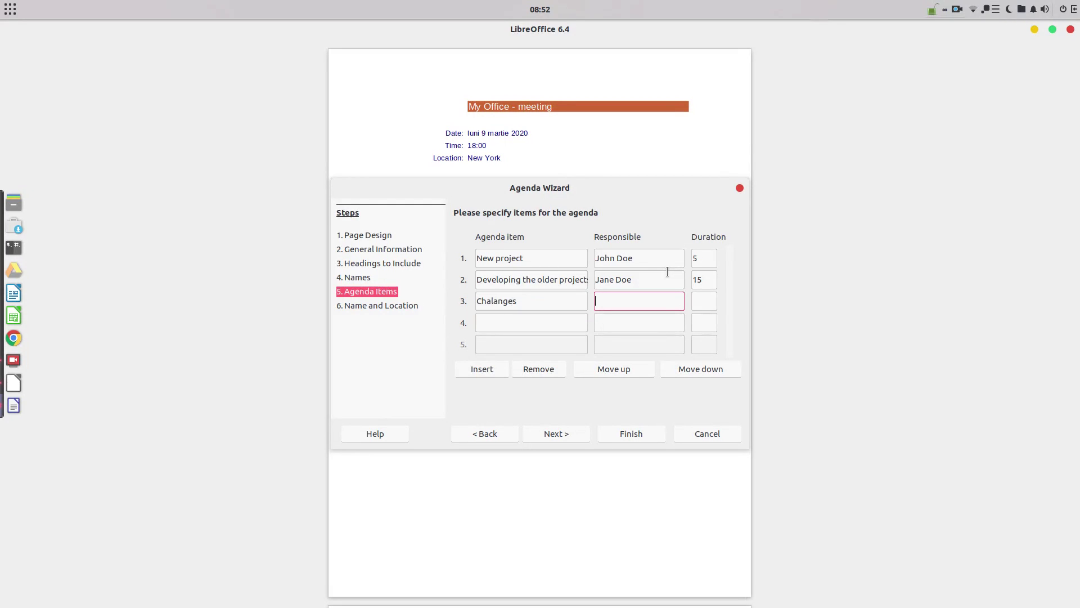
key(shift+Tab)
key(BackSpace)
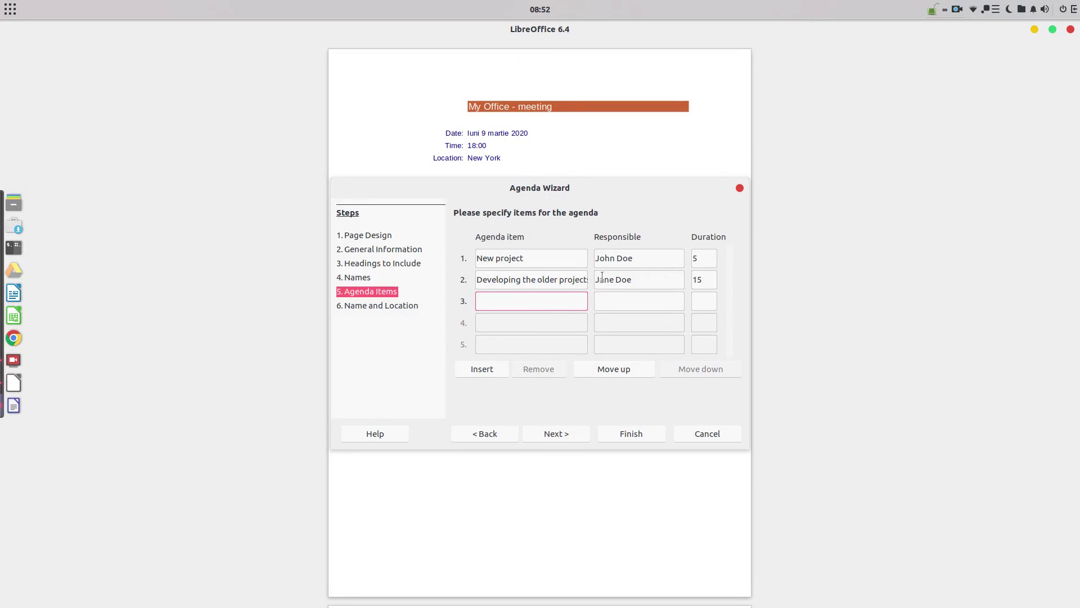
click(622, 293)
click(695, 304)
Step: Name the template my-agenda and save it as my-agenda.ott when finishing
click(648, 300)
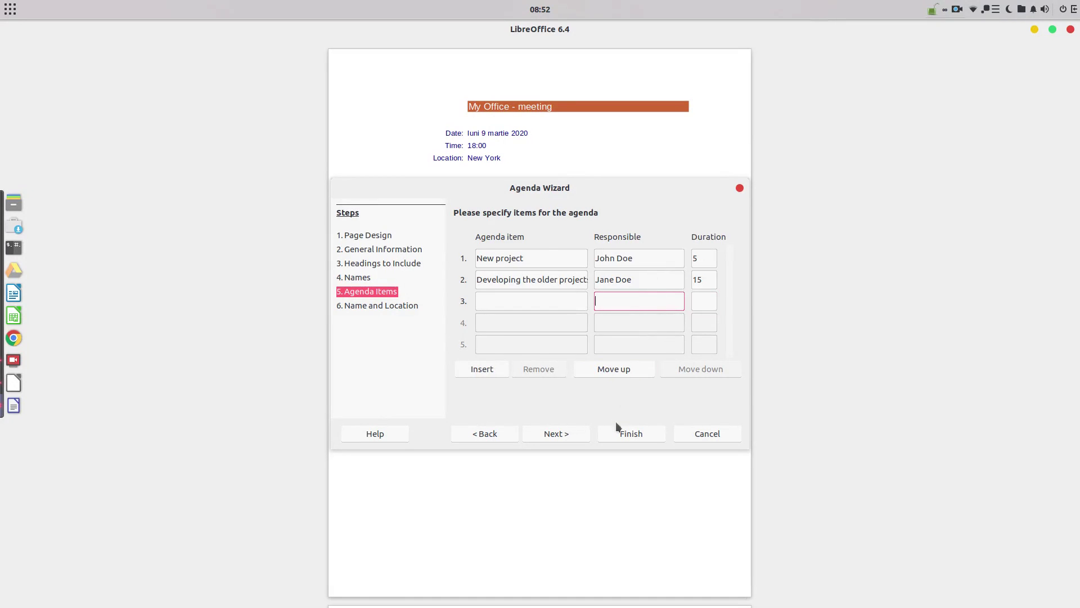
click(581, 437)
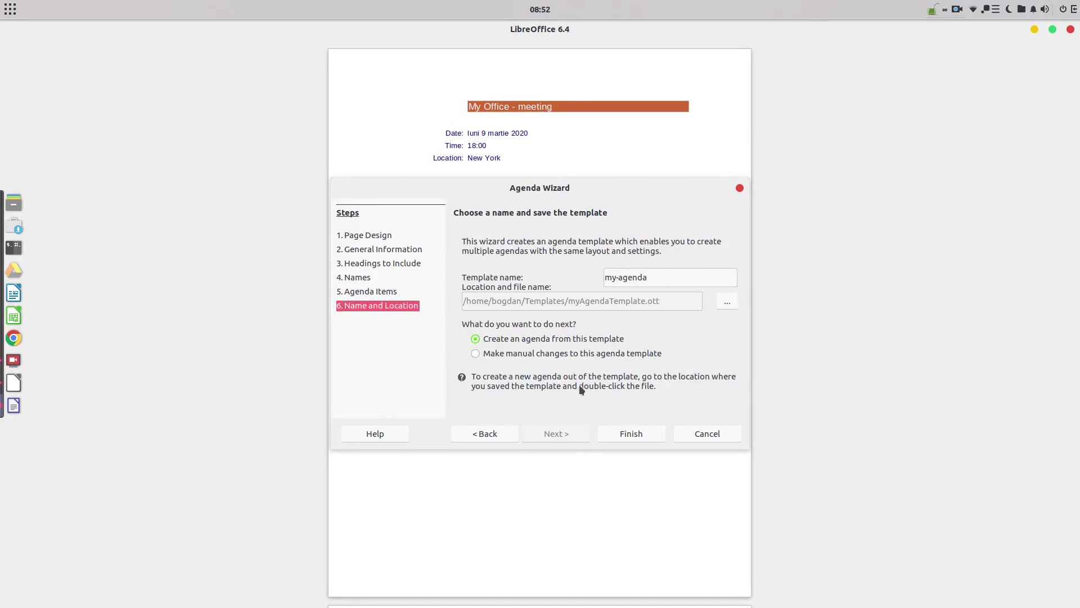
click(618, 277)
text(-)
click(639, 436)
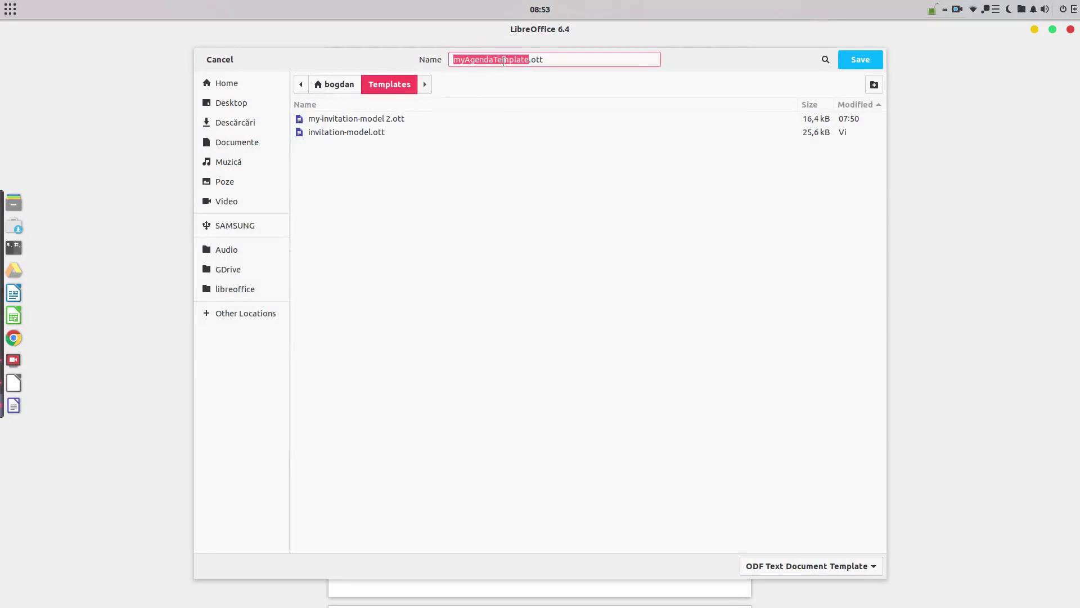
click(529, 60)
key(BackSpace)
key(BackSpace)
key(BackSpace)
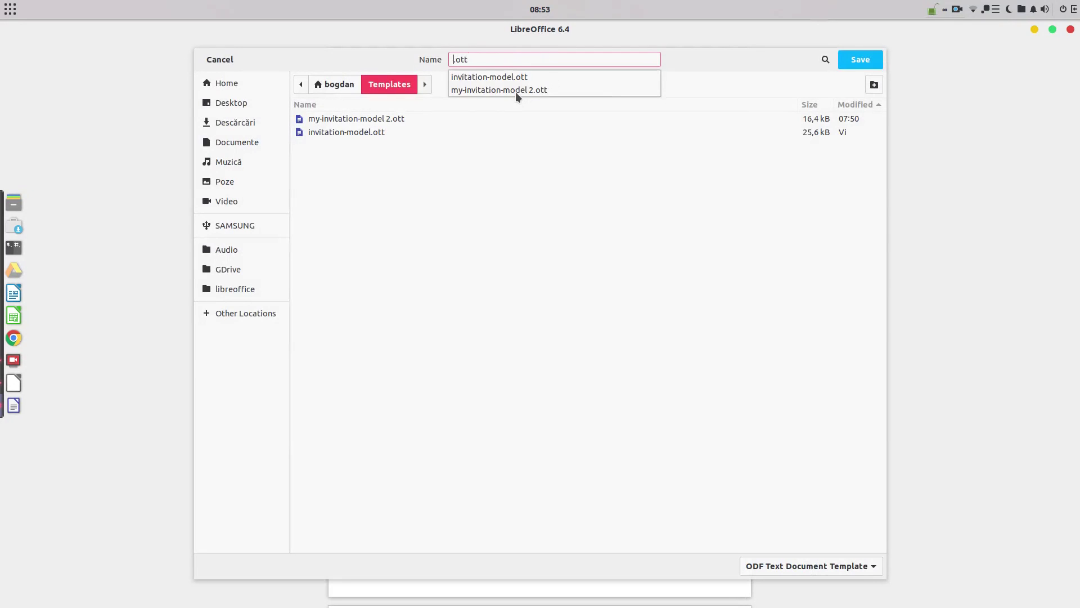
text(my-agenda)
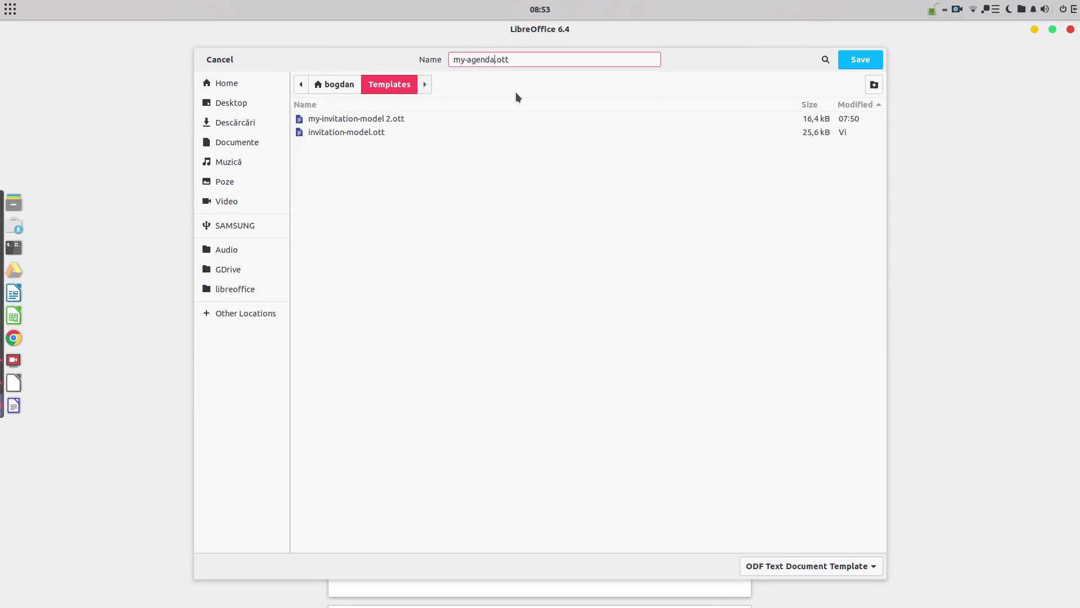
key(Return)
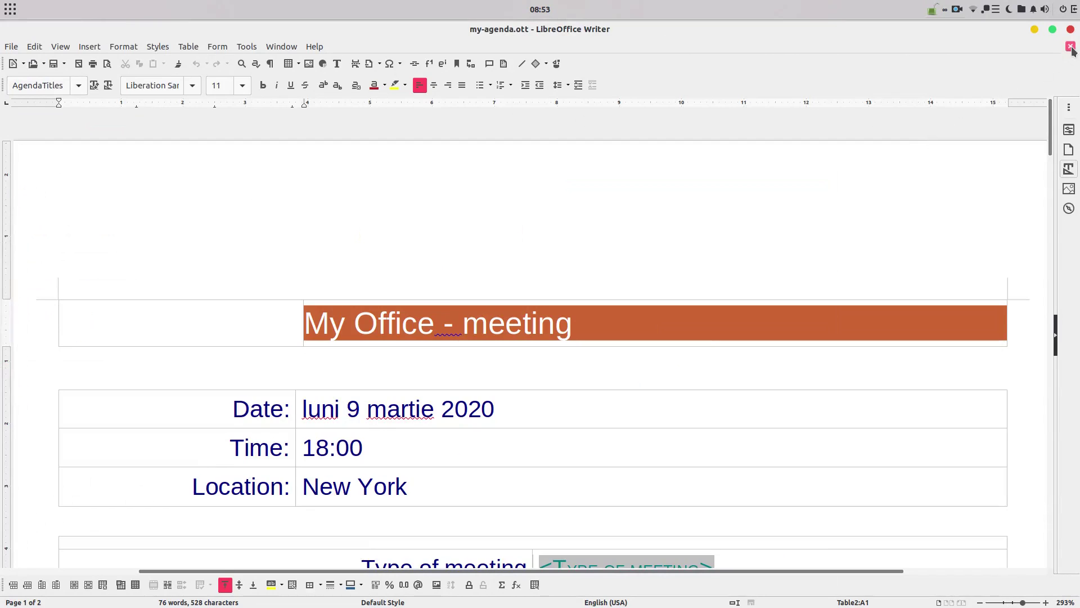
Step: Close my-agenda, remove it from Recent Files, and start a new Writer document
click(1070, 48)
click(289, 78)
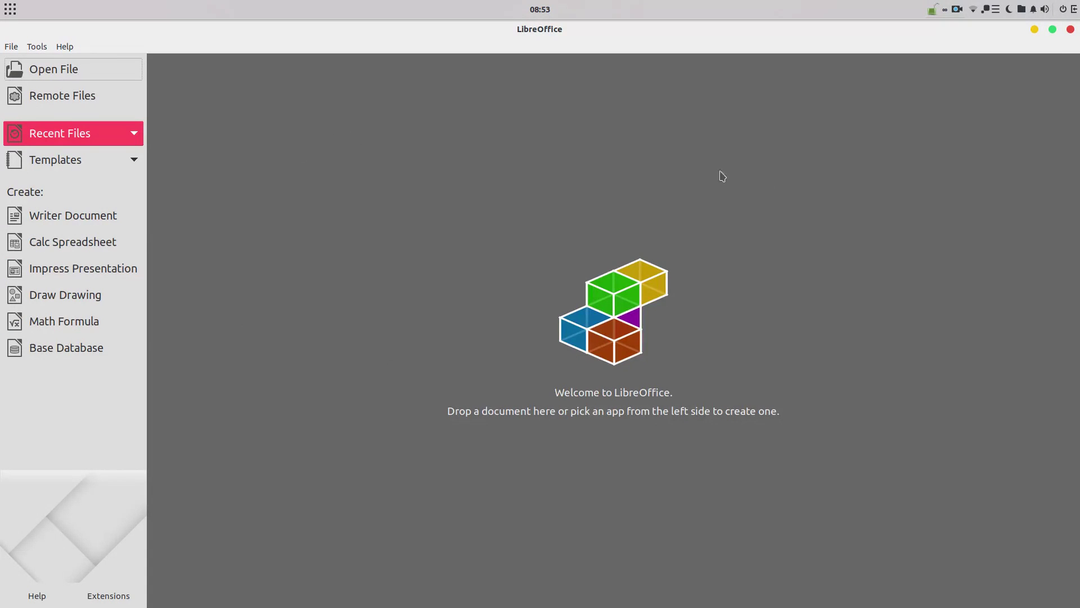
click(1070, 29)
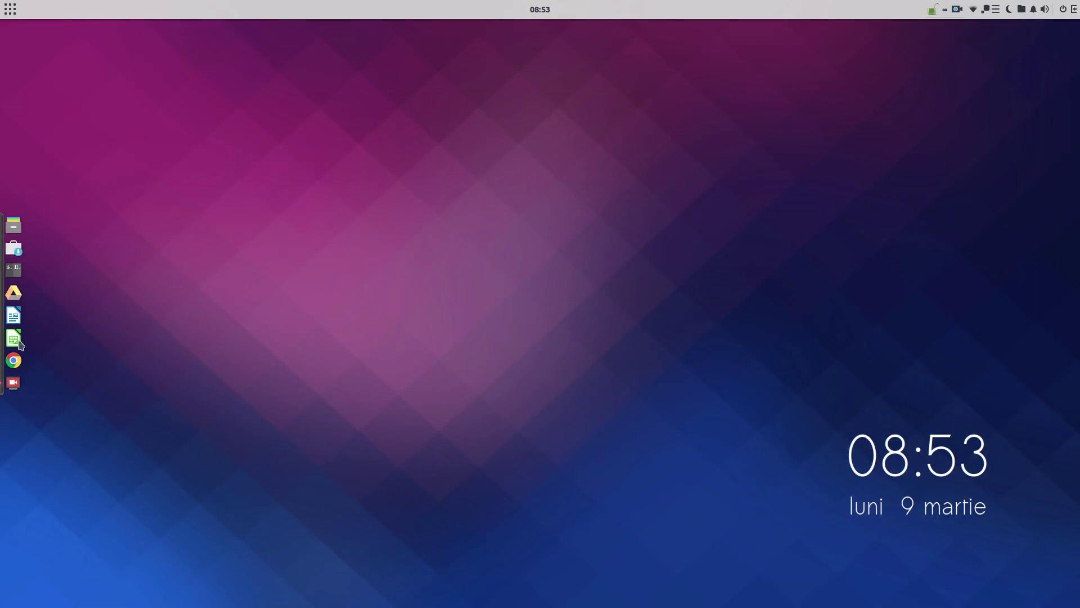
click(14, 315)
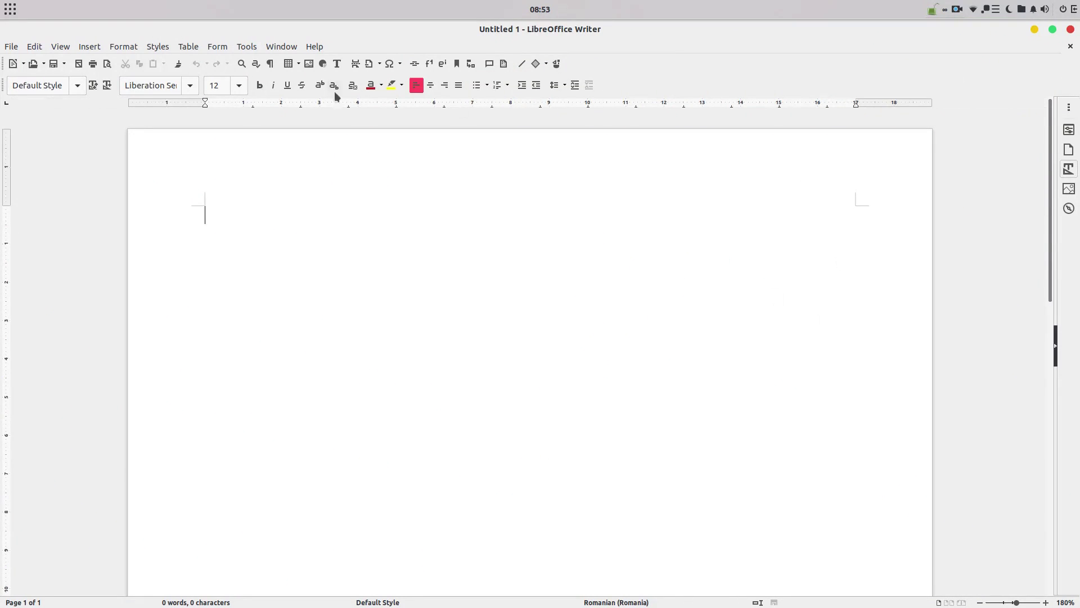
Step: Create a new document from the my-agenda template in the Start Center Templates view
click(12, 47)
mouse_move(34, 146)
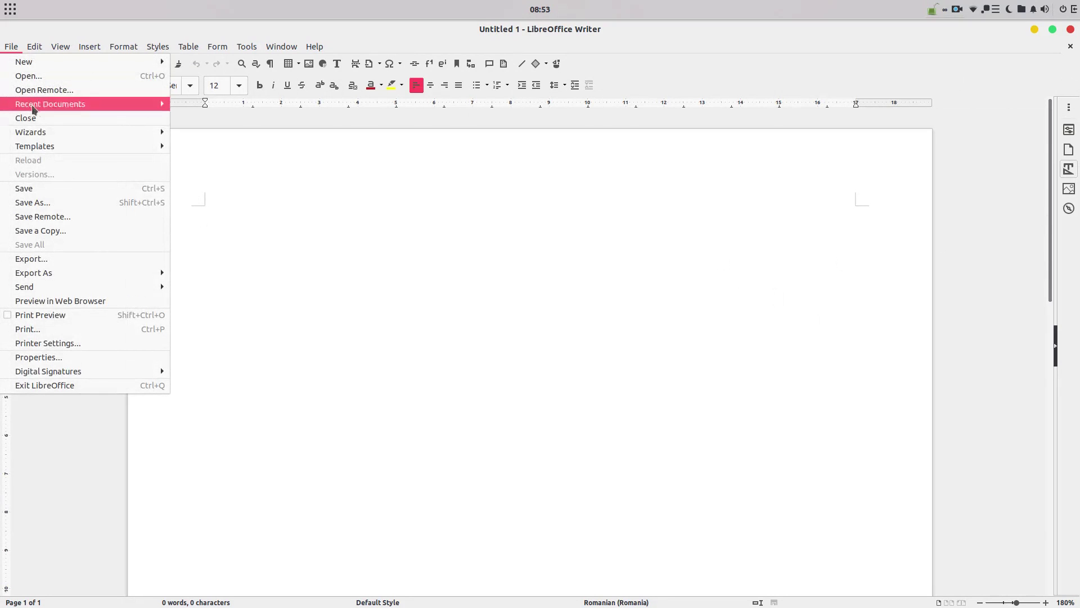
click(193, 147)
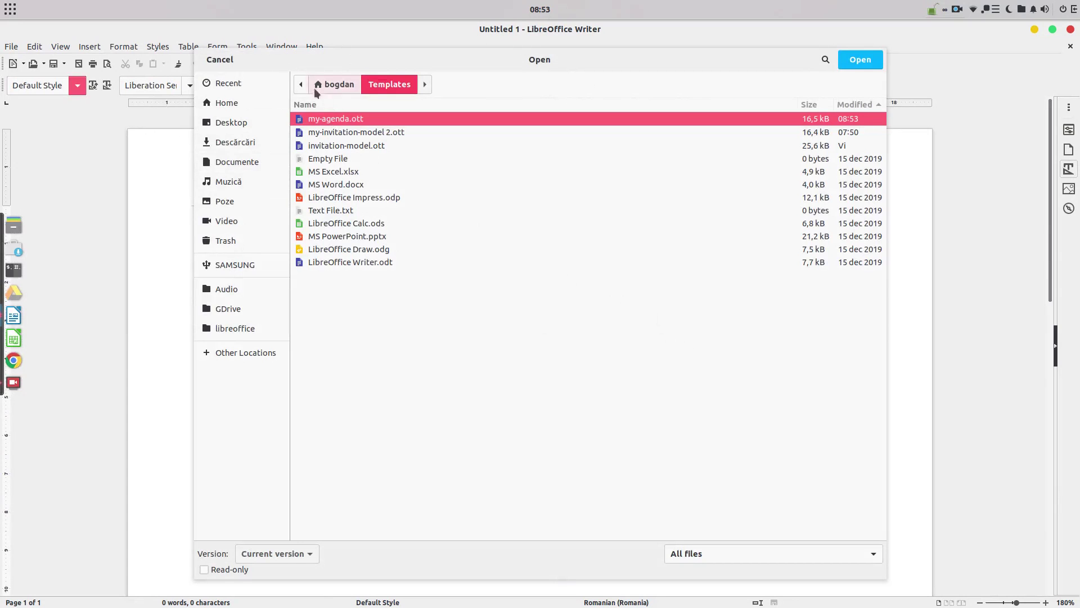
click(233, 62)
click(1070, 47)
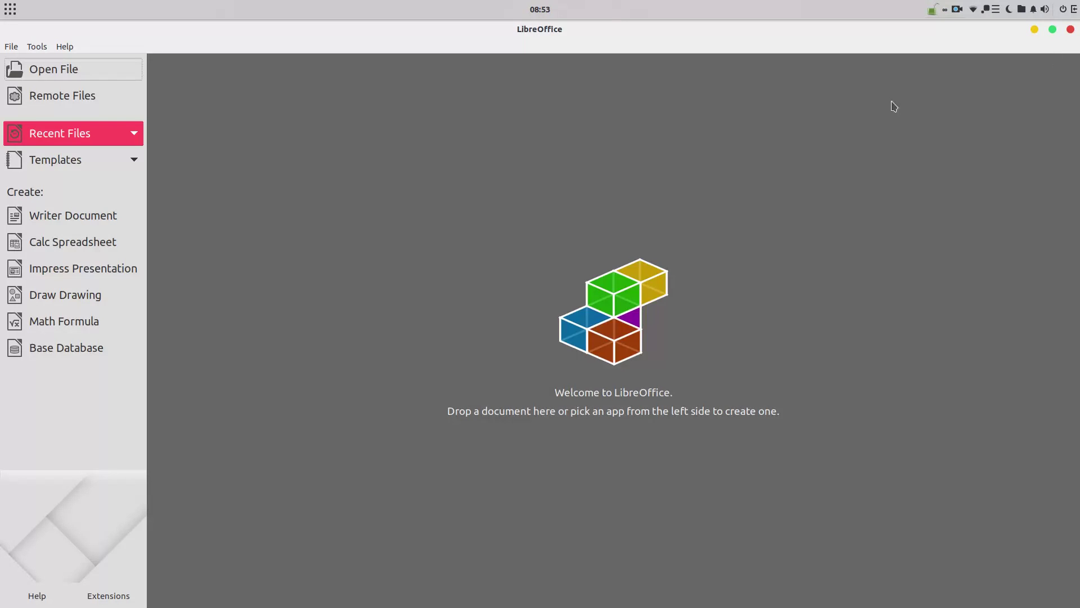
click(35, 165)
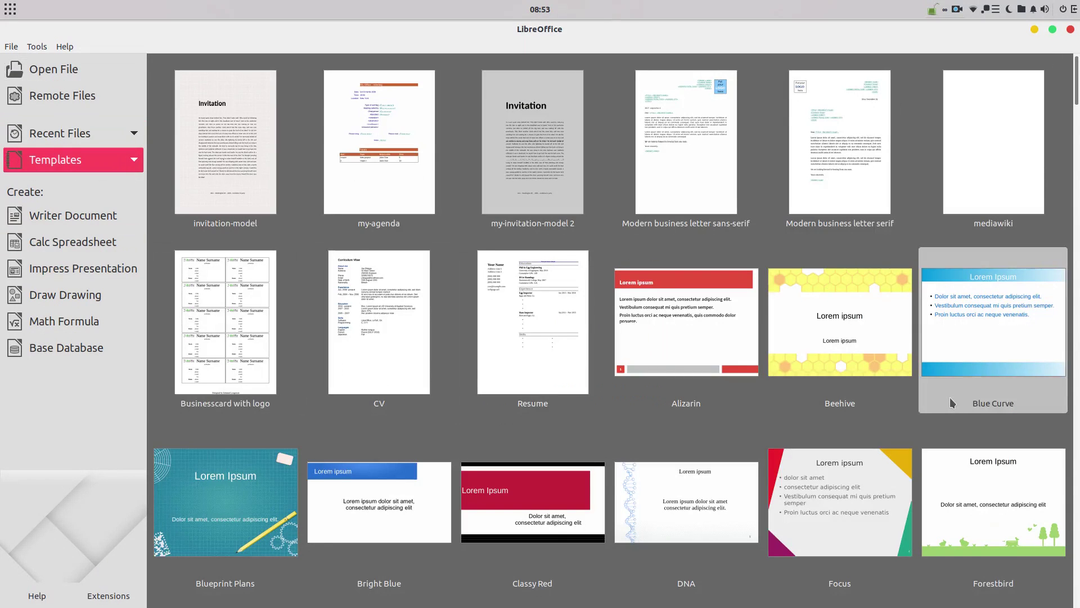
click(398, 144)
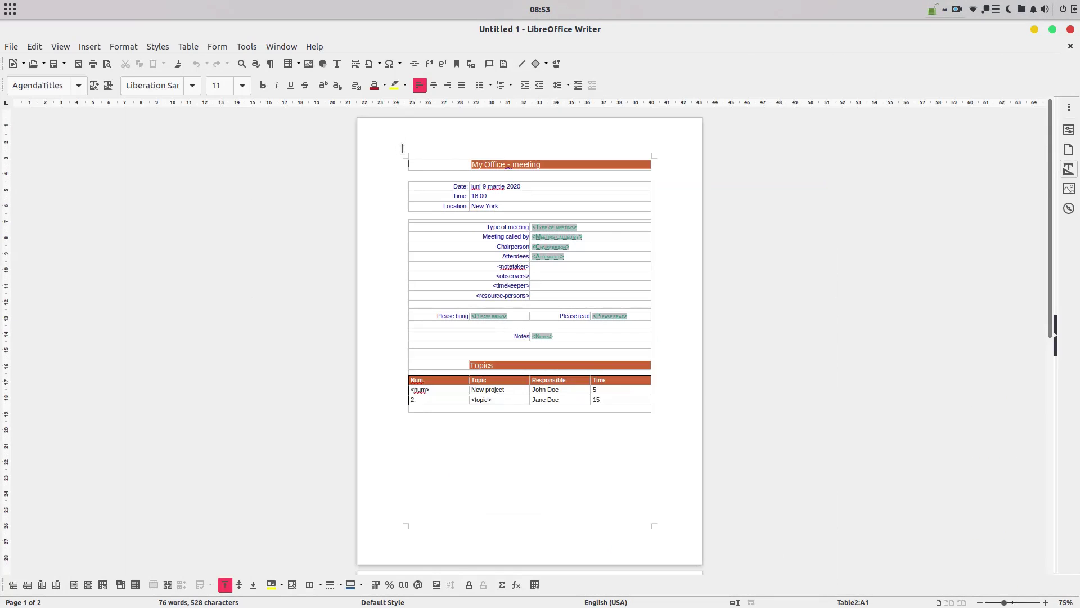
Step: Give the meeting title row a dark red (bf0041) background
click(473, 165)
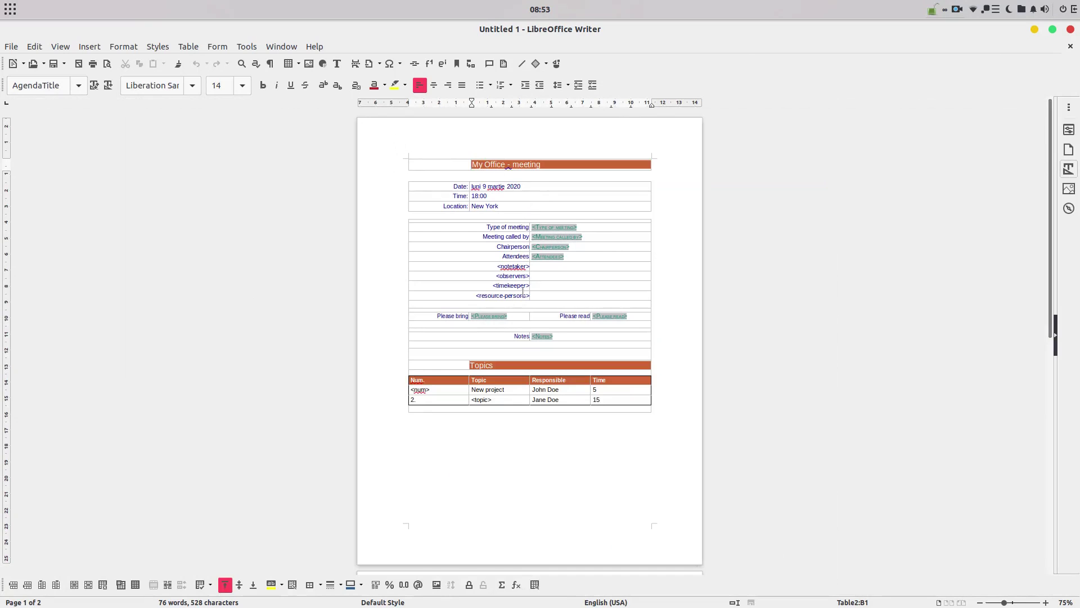
right_click(561, 163)
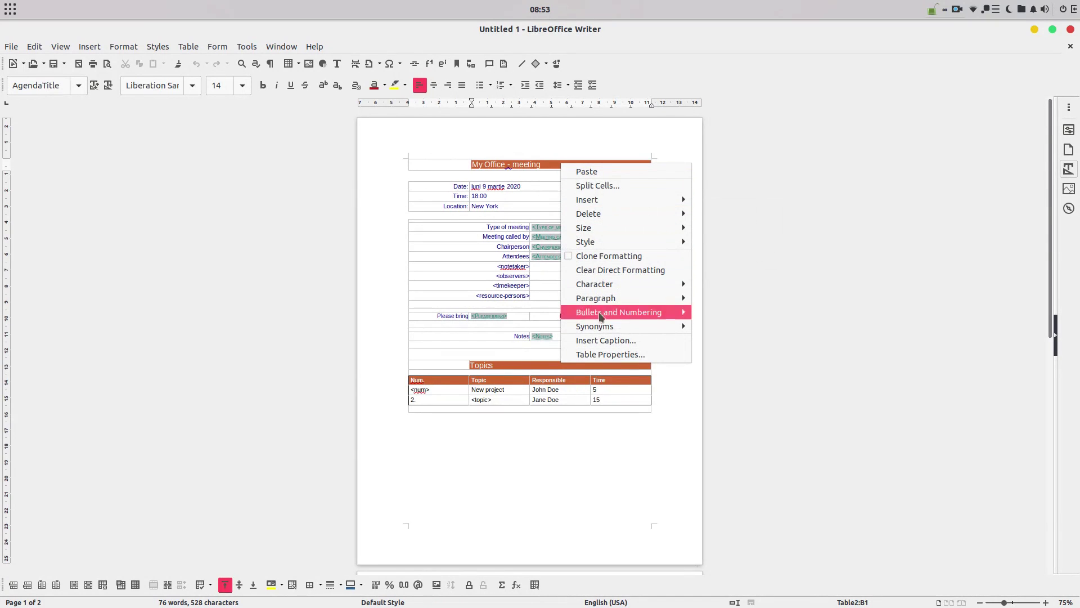
mouse_move(596, 298)
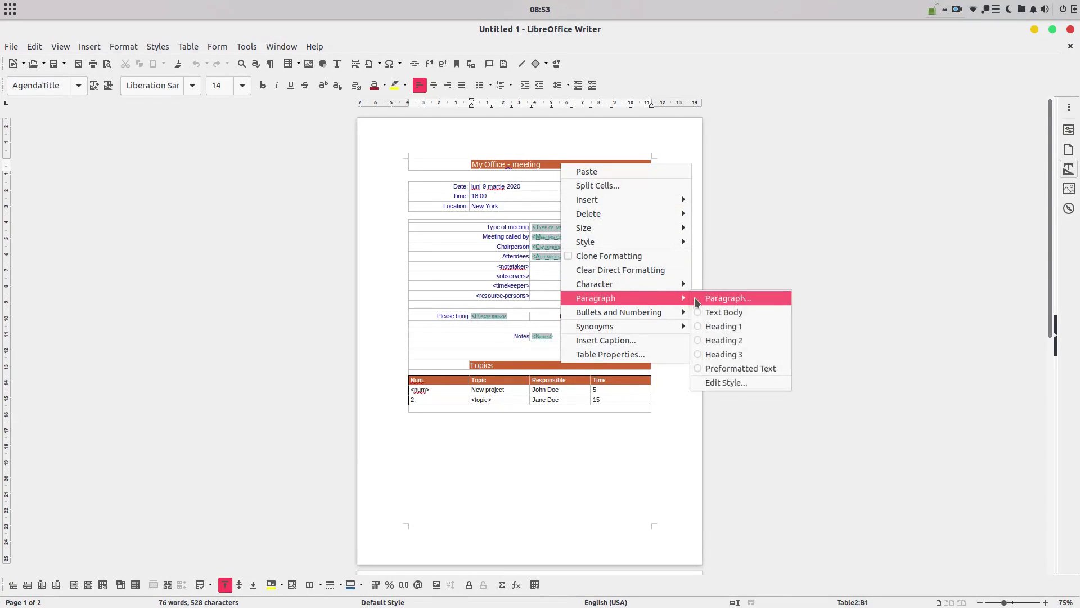
click(716, 297)
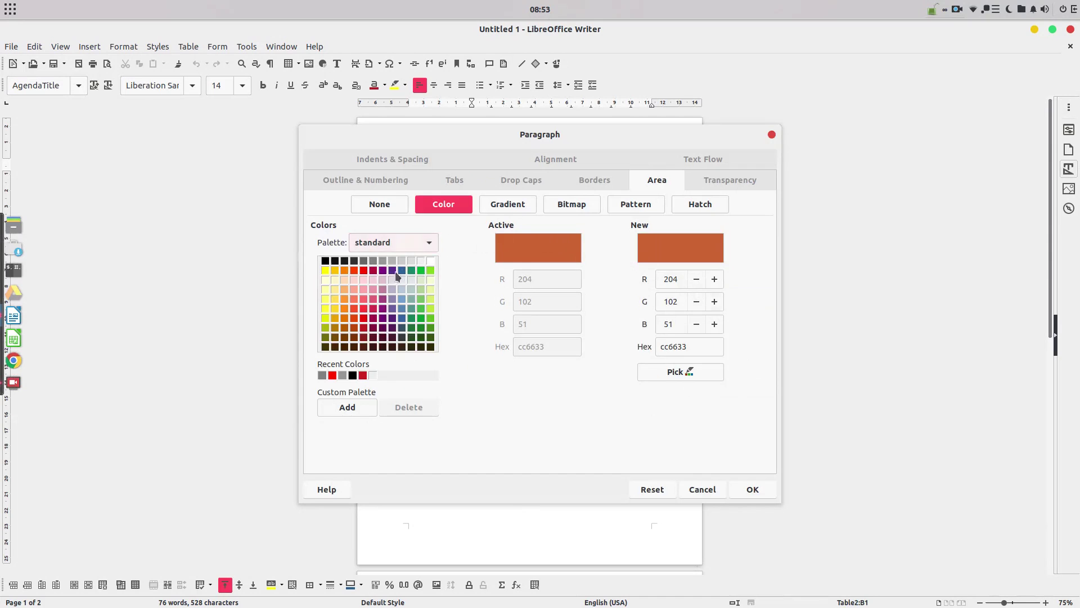
click(373, 270)
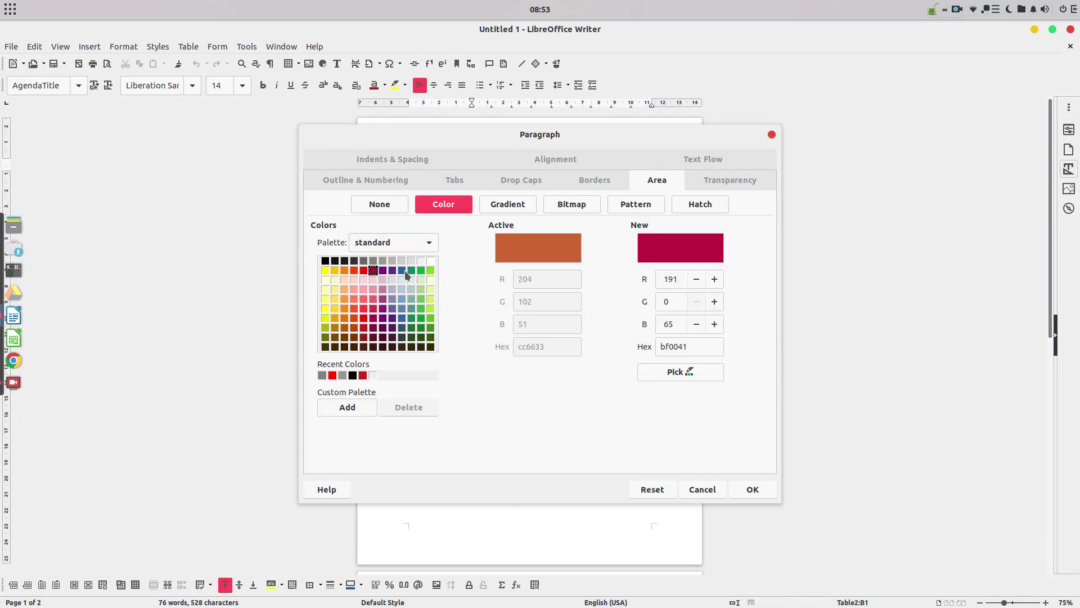
click(751, 490)
Step: Give the Topics row the same dark red background
right_click(552, 366)
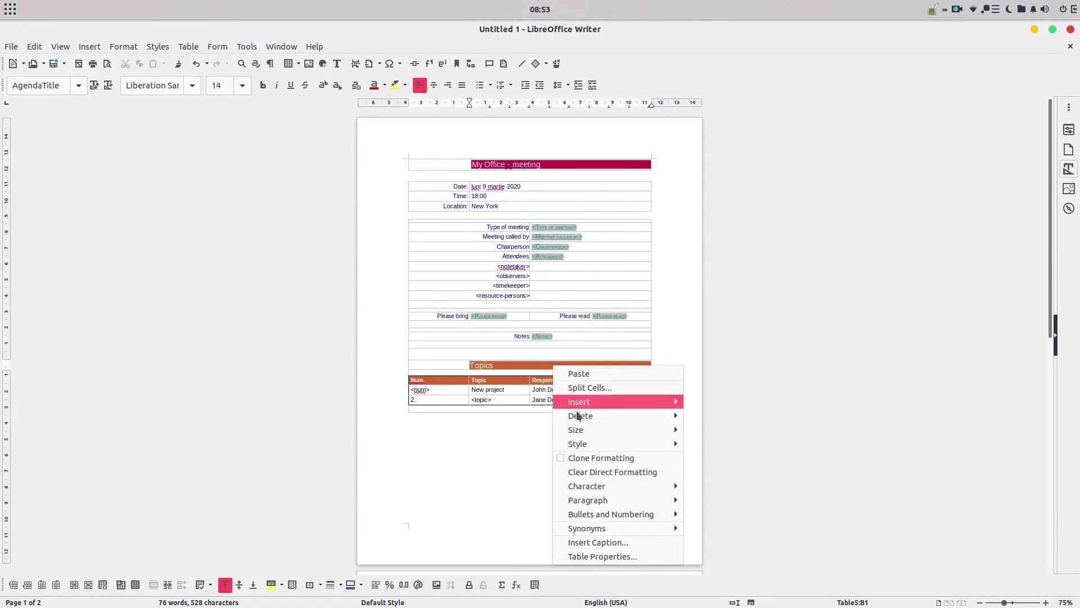
mouse_move(588, 500)
click(705, 498)
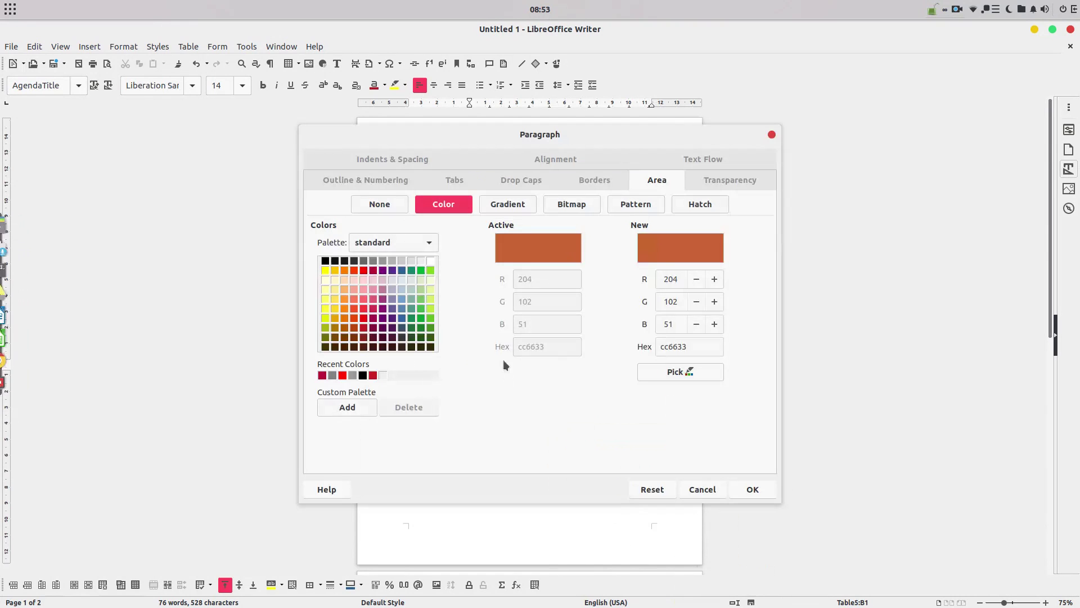
click(373, 270)
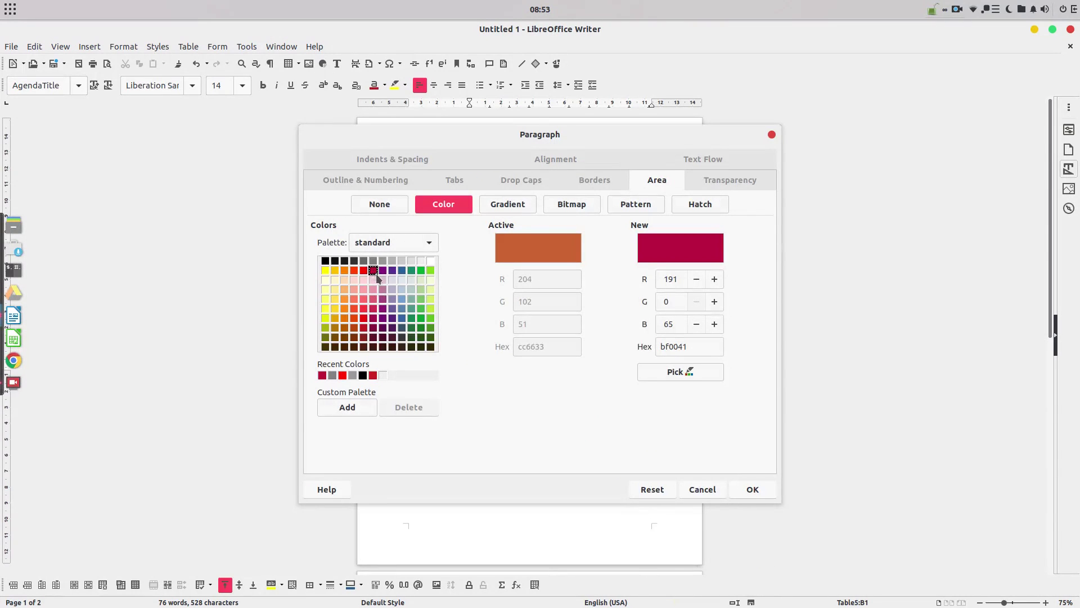
click(752, 488)
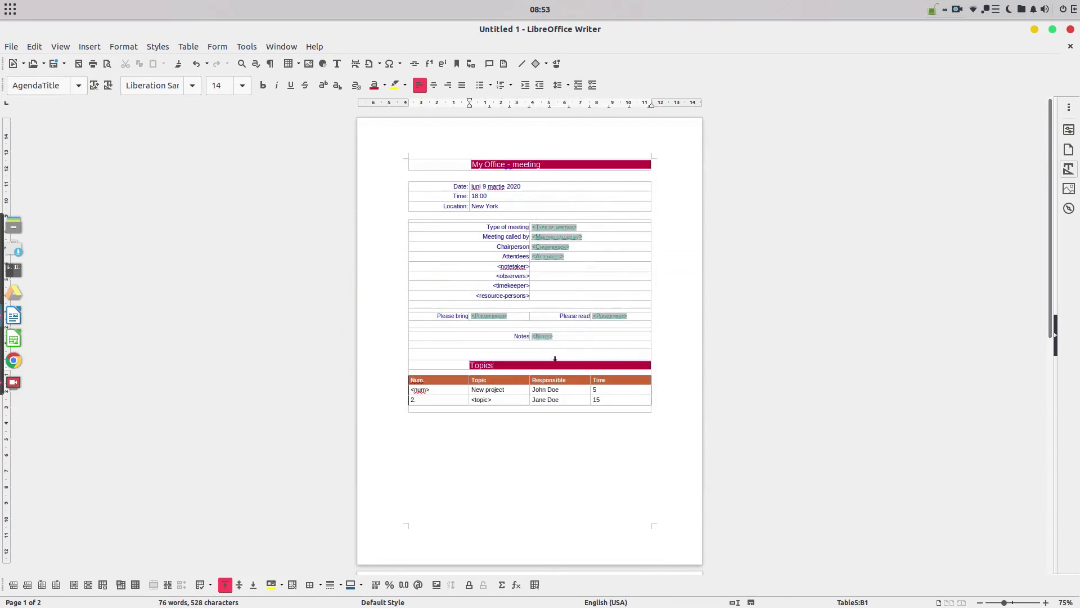
Step: Shade the Topics table header row dark red as well
drag(453, 380, 625, 381)
right_click(624, 381)
mouse_move(660, 559)
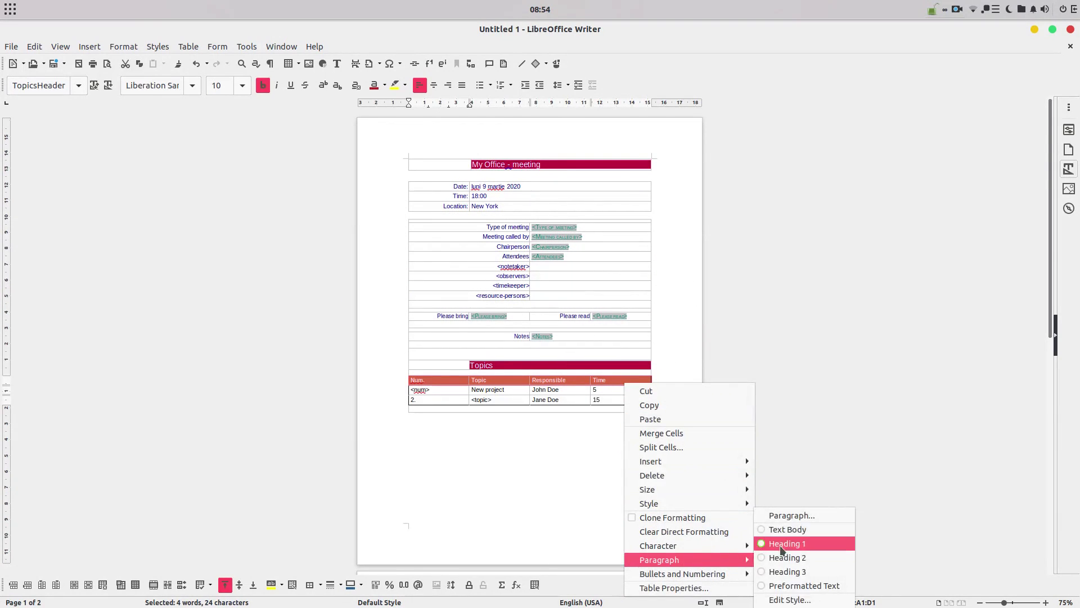
click(792, 515)
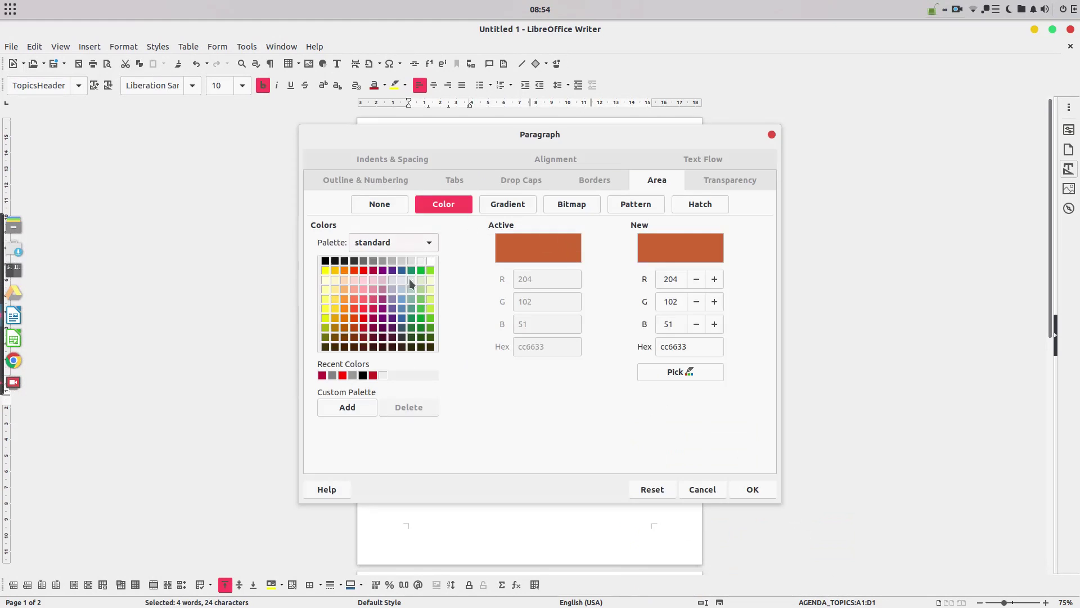
click(373, 270)
click(751, 489)
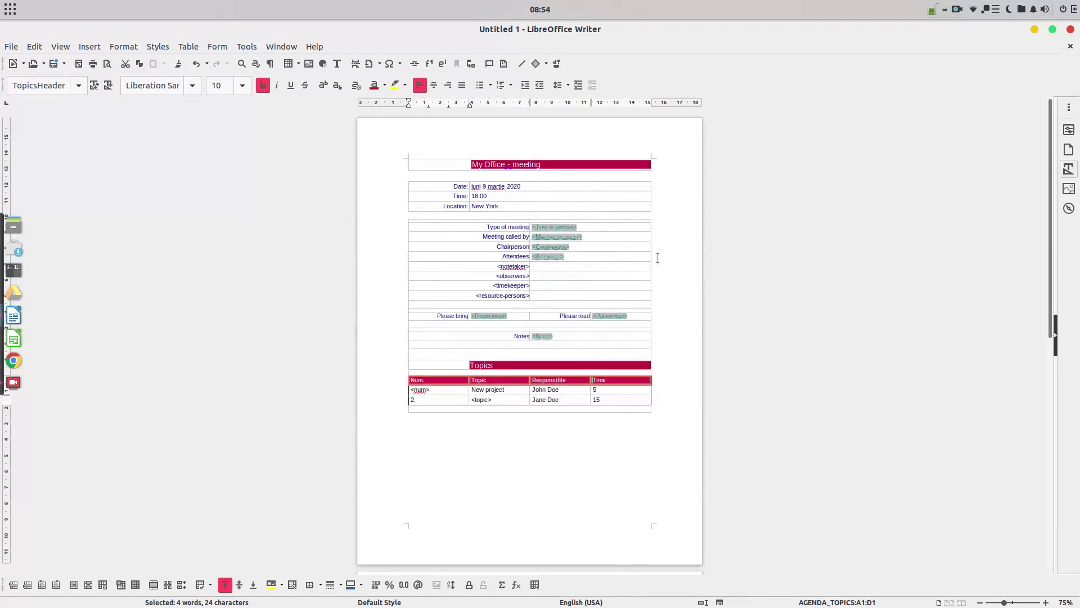
click(557, 236)
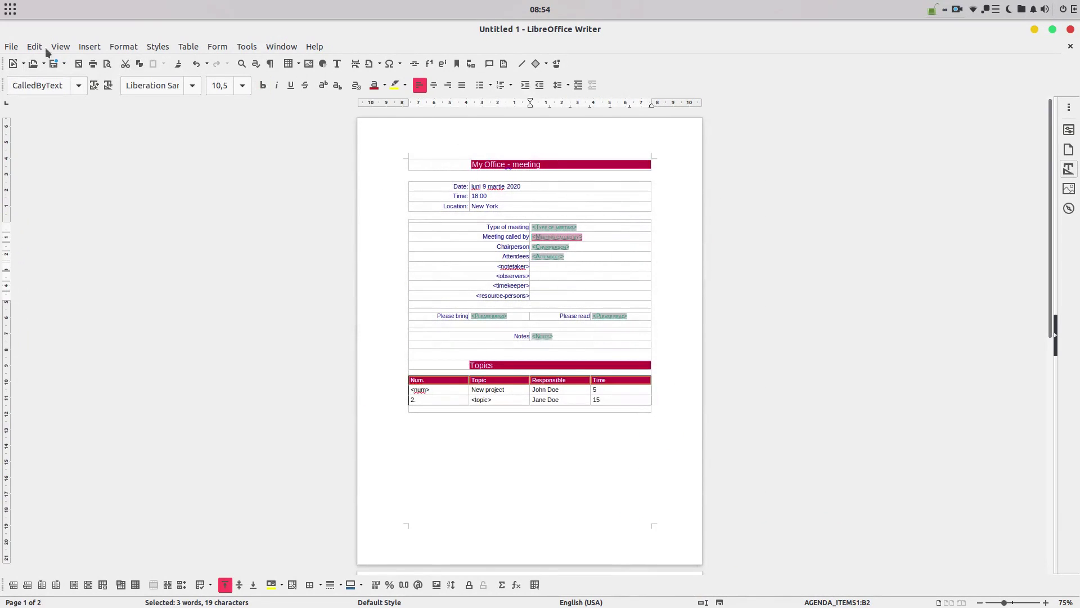
Step: Store the crimson agenda with Save as Template as my-agenda2 under My Templates
click(13, 47)
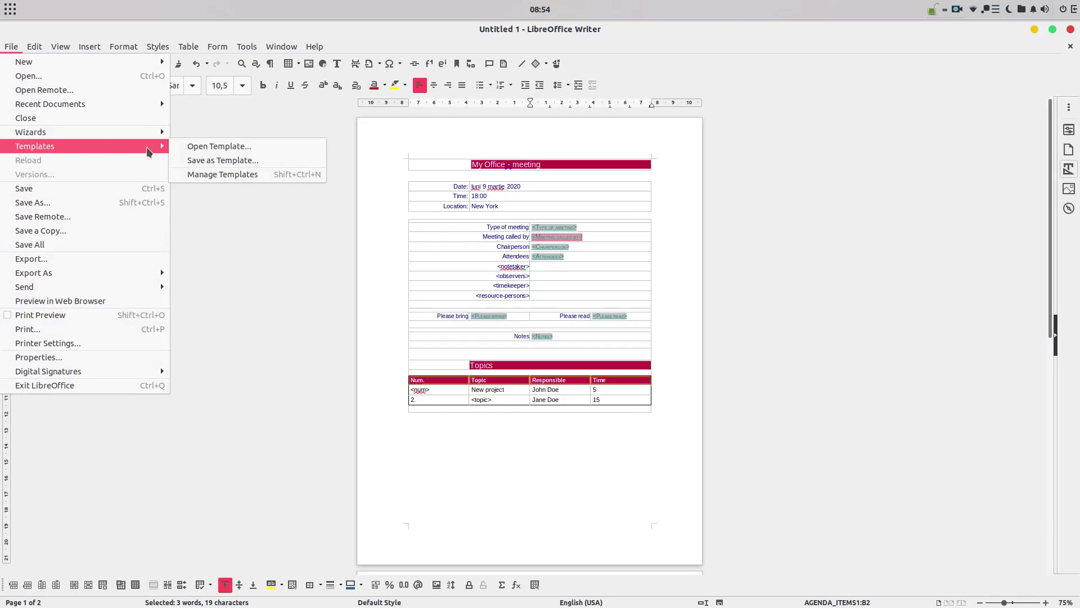
click(242, 161)
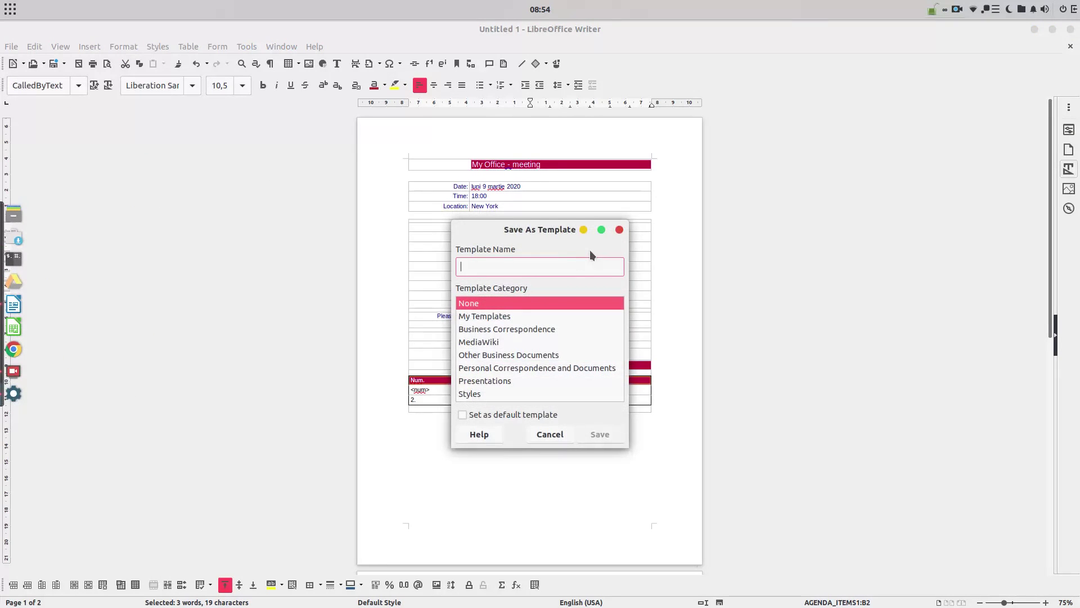
click(561, 316)
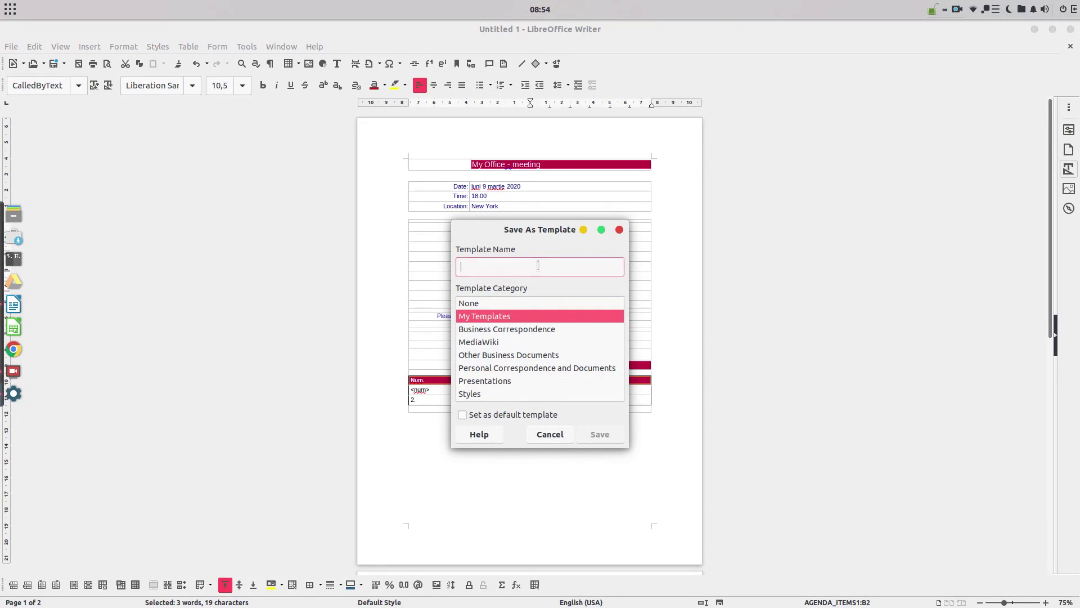
text(my-agenda2)
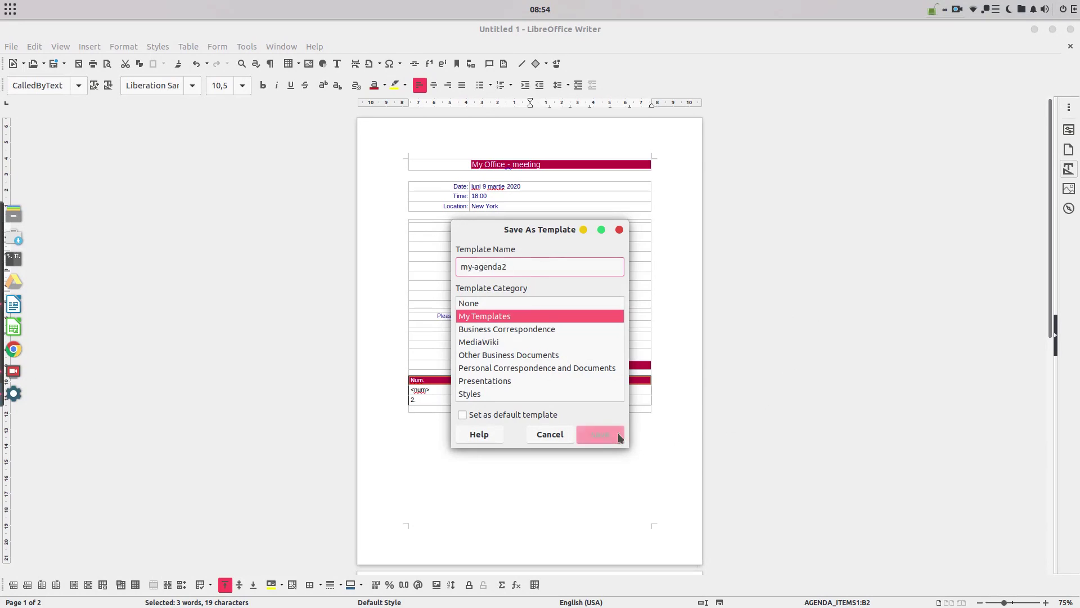
click(599, 433)
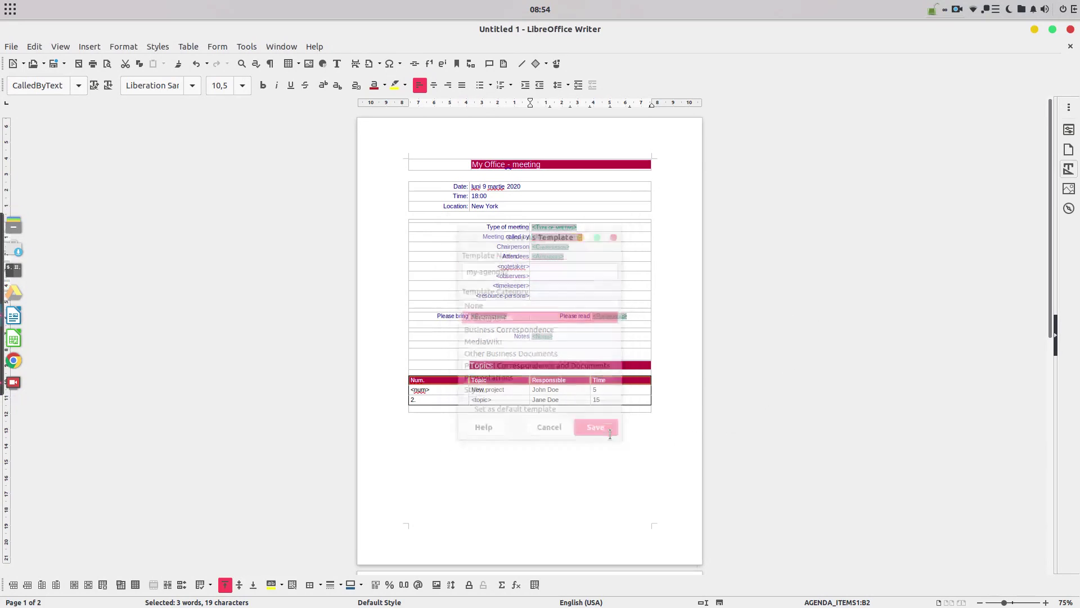
Step: Close the agenda without saving and open a new document from the my-agenda2 template
click(1070, 46)
click(464, 343)
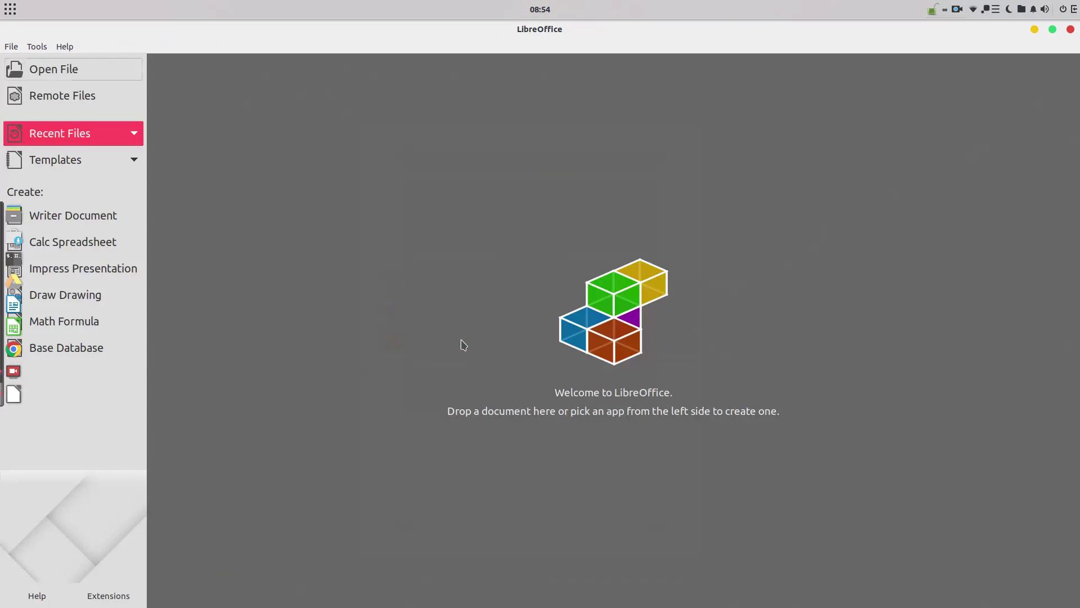
click(94, 169)
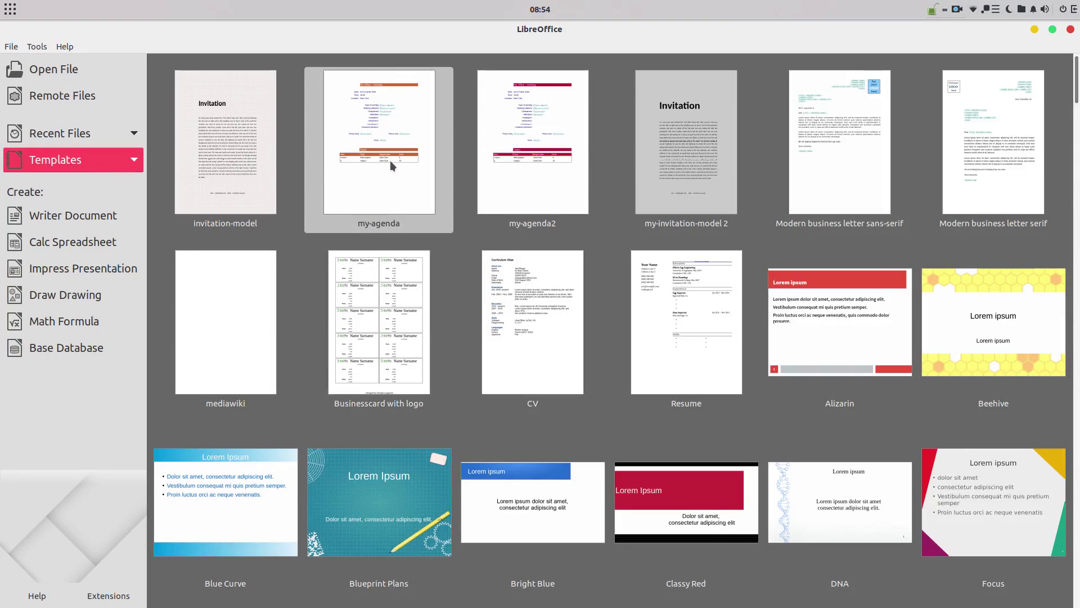
click(532, 149)
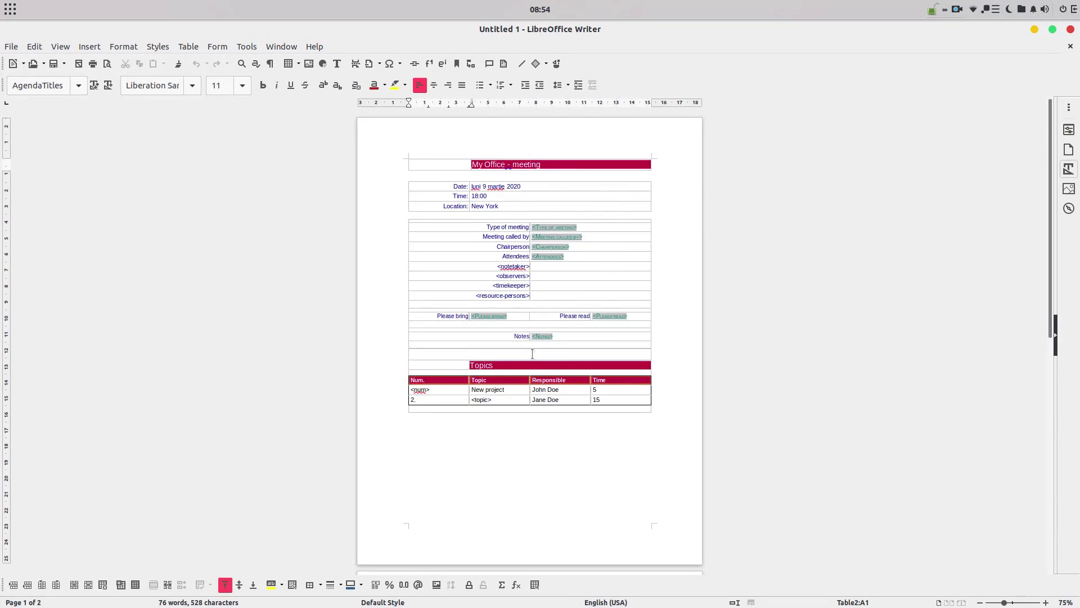
scroll(521, 208, up, 5)
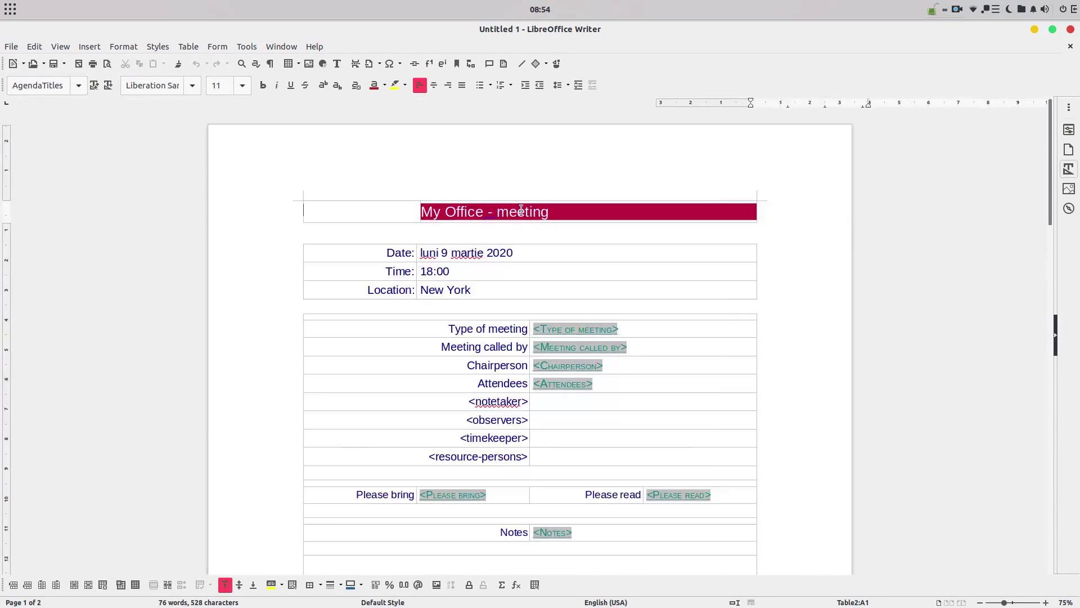
scroll(541, 224, up, 4)
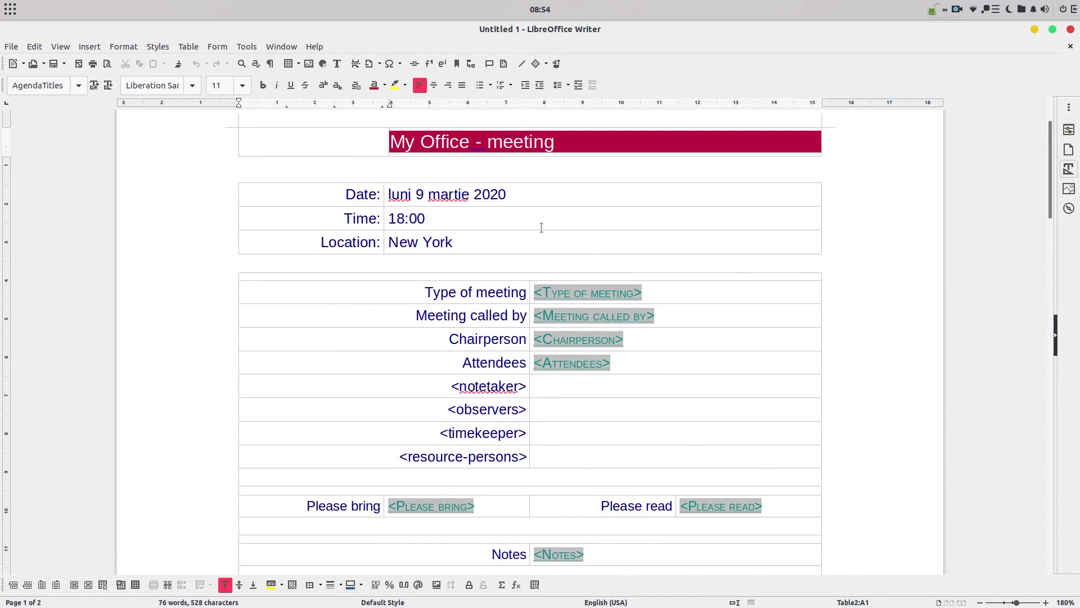
scroll(498, 223, up, 2)
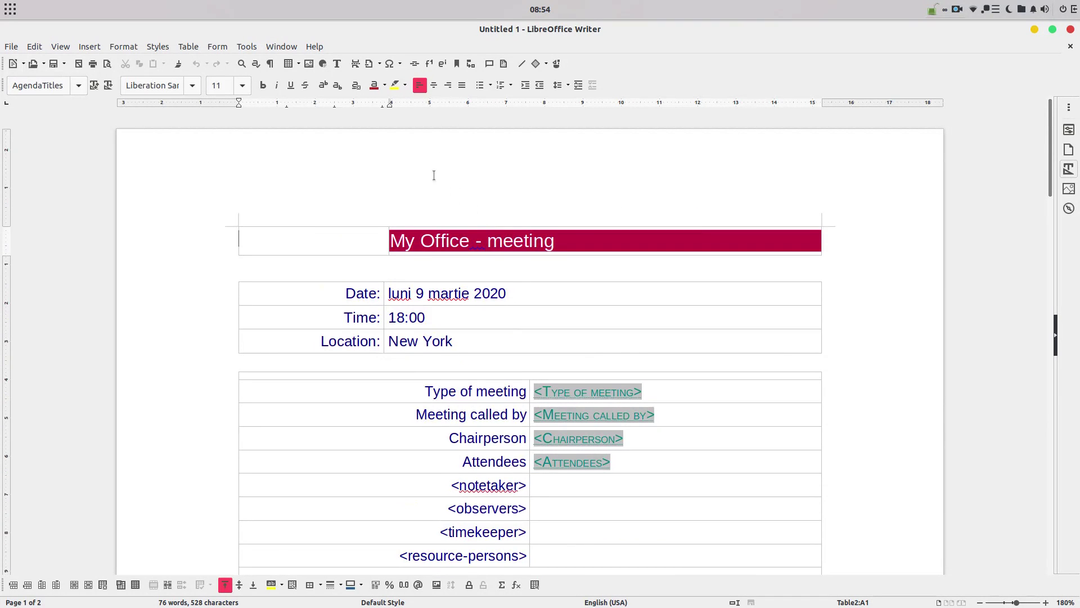
Step: Open the File menu over the crimson agenda document
click(11, 46)
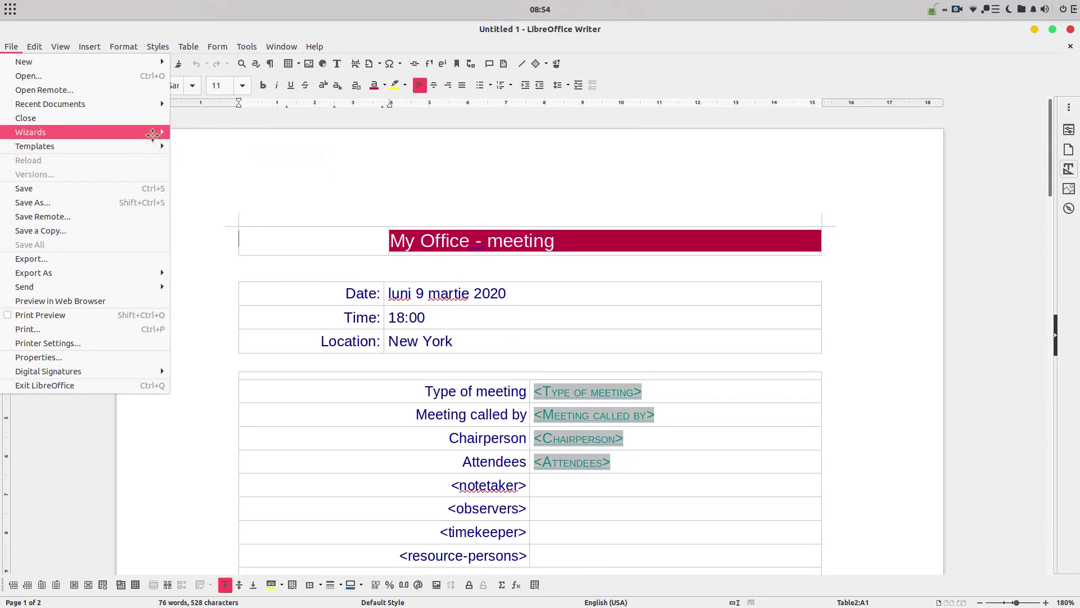
mouse_move(31, 131)
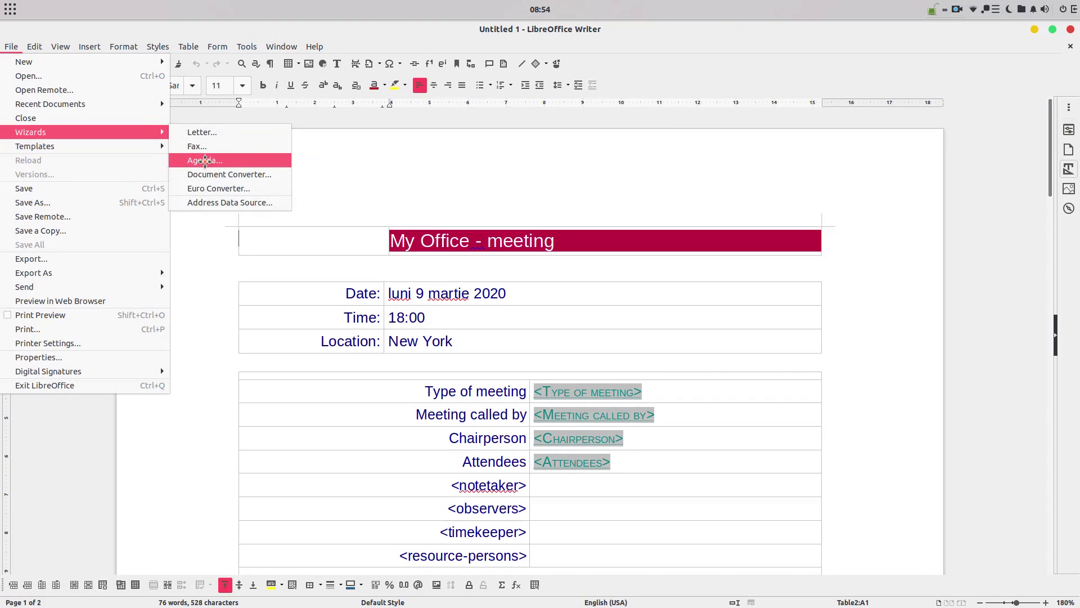
Step: Start the Letter Wizard as a business letter with the Modern page design
click(207, 161)
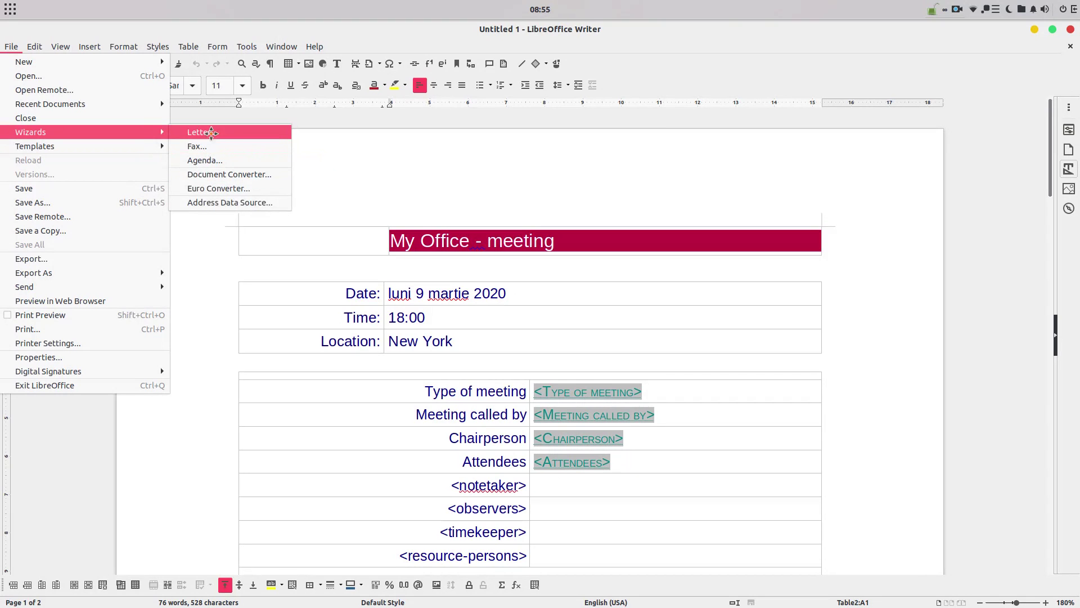
click(202, 133)
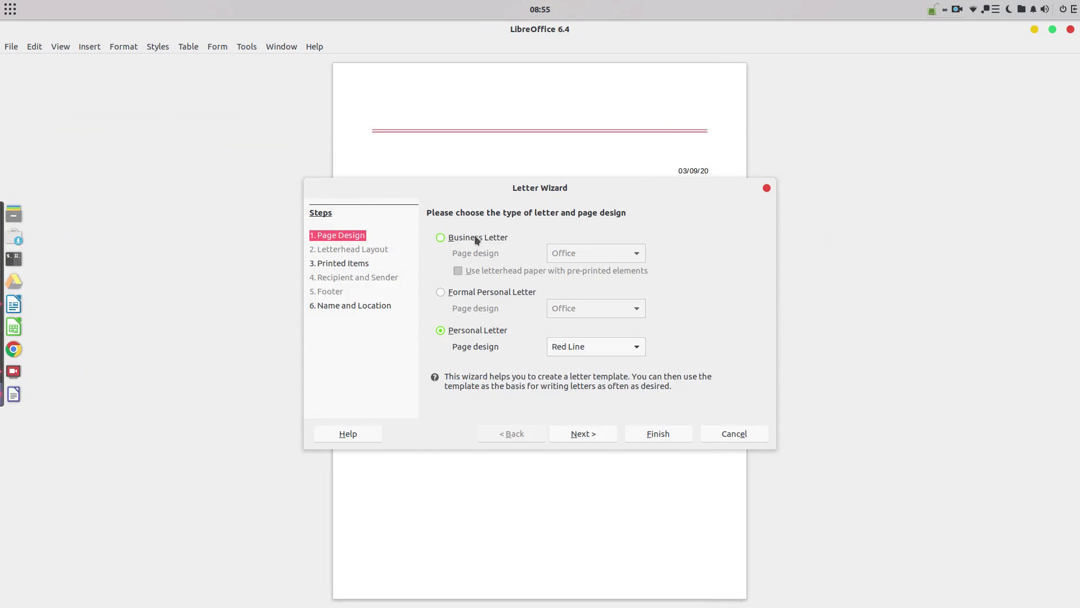
click(475, 237)
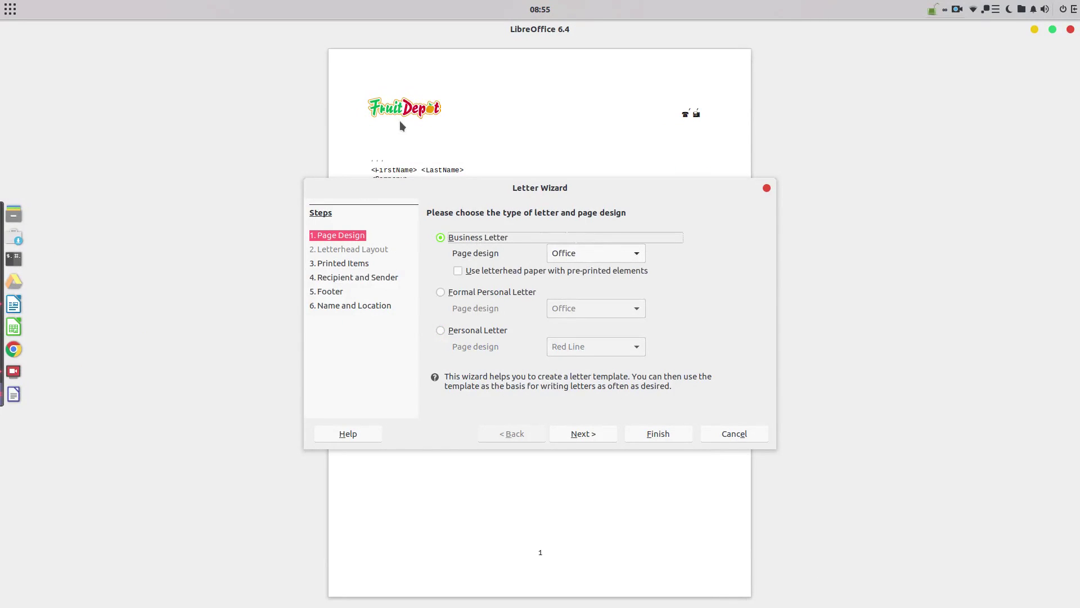
click(571, 255)
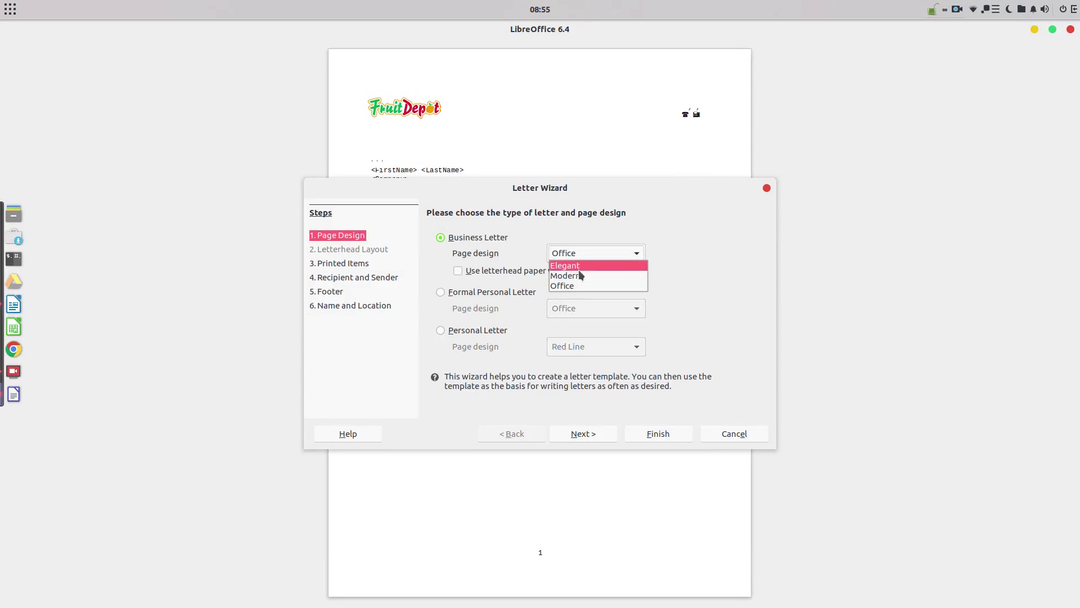
click(582, 274)
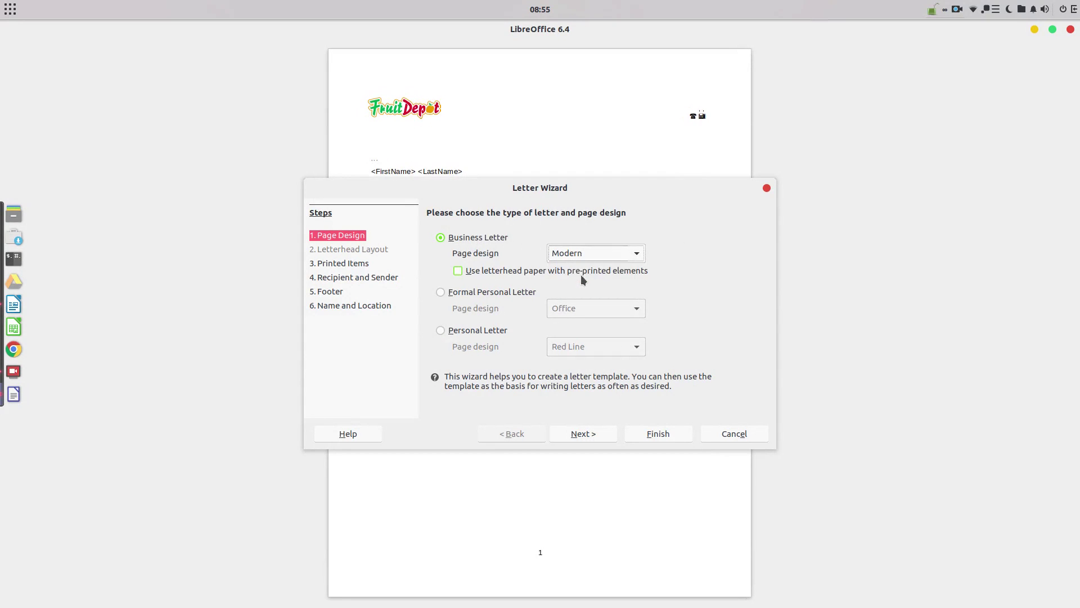
Step: Leave the letterhead paper option off and advance the wizard to Name and Location
click(556, 270)
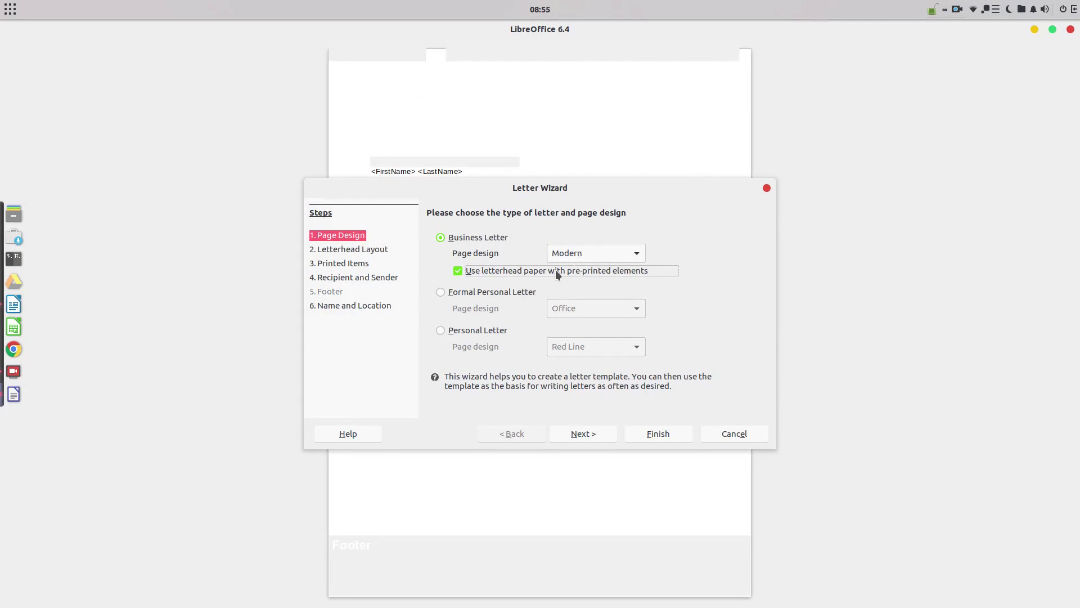
click(555, 270)
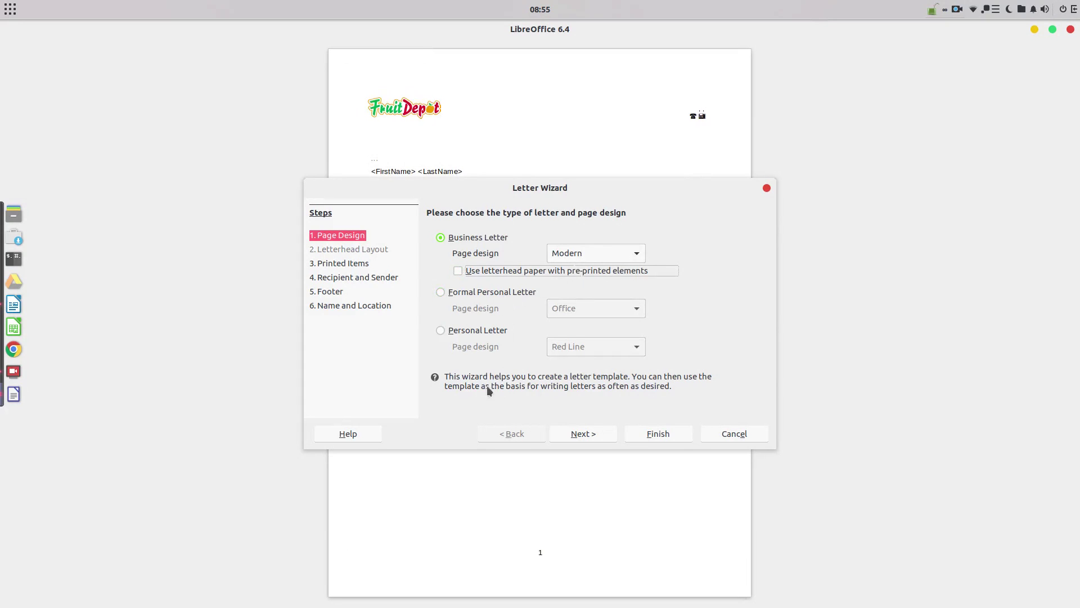
click(599, 436)
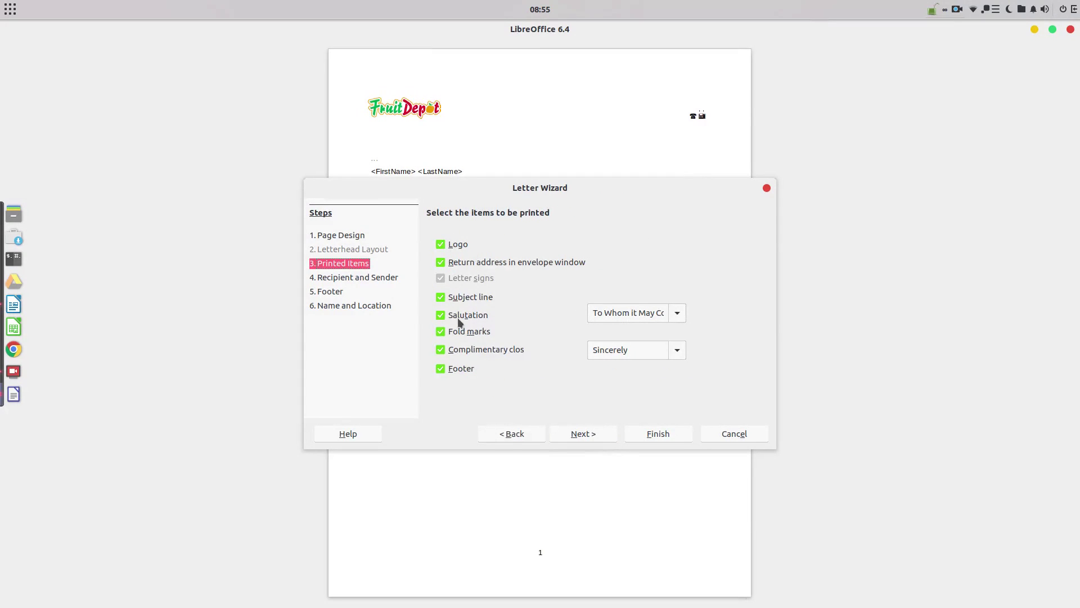
click(591, 433)
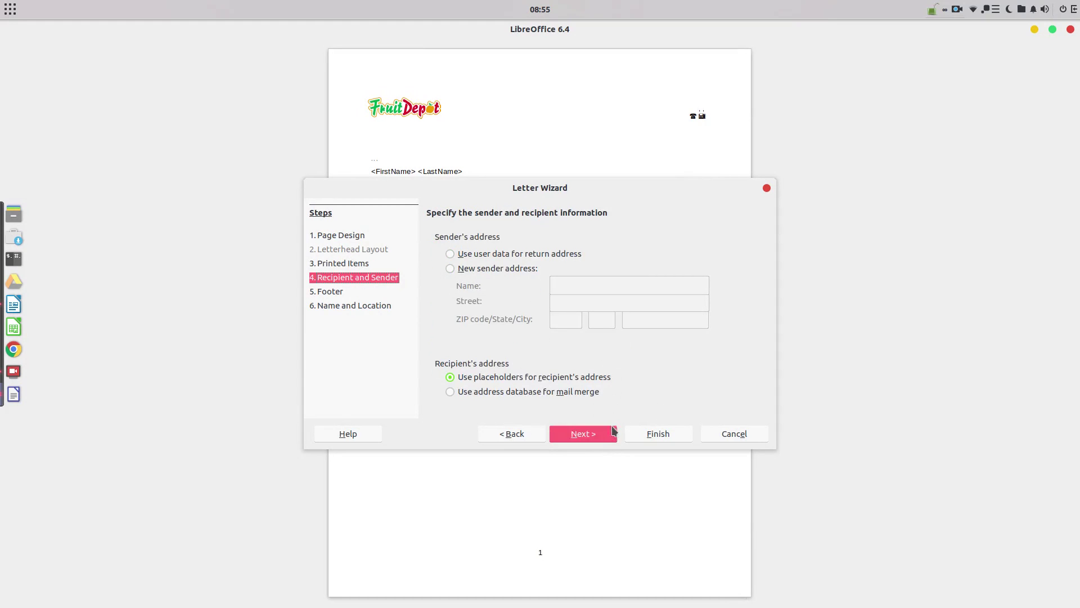
click(591, 432)
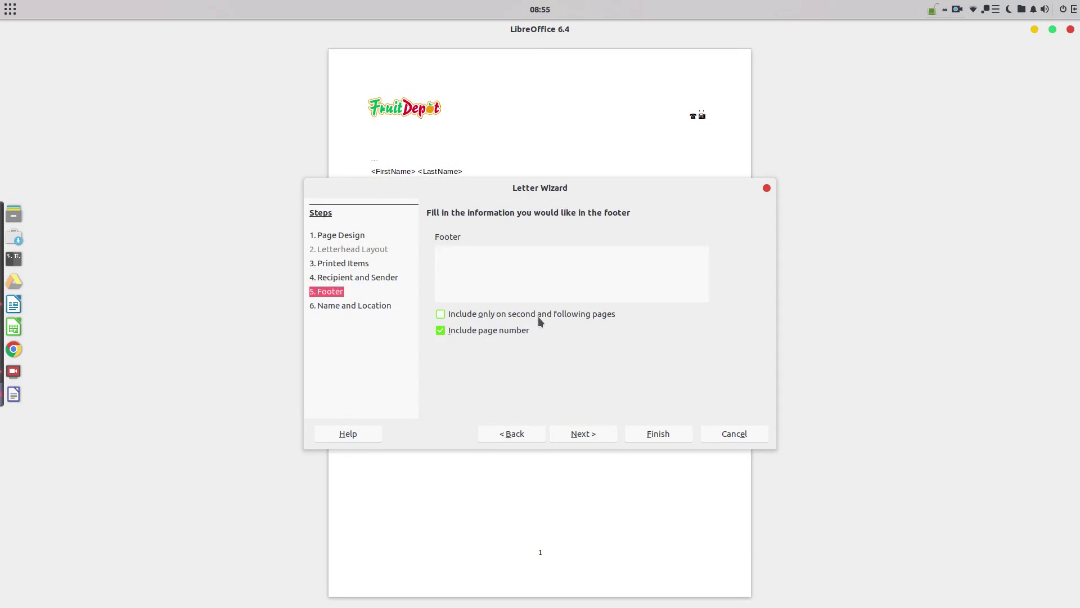
click(537, 317)
click(581, 434)
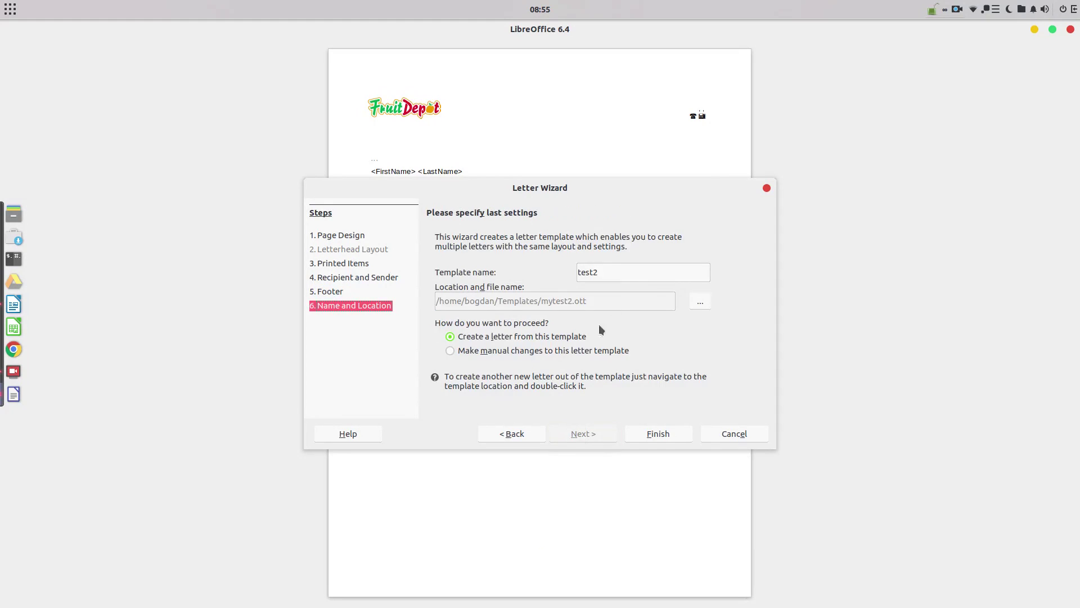
Step: Finish the wizard, saving the letter template in the Templates folder
click(658, 433)
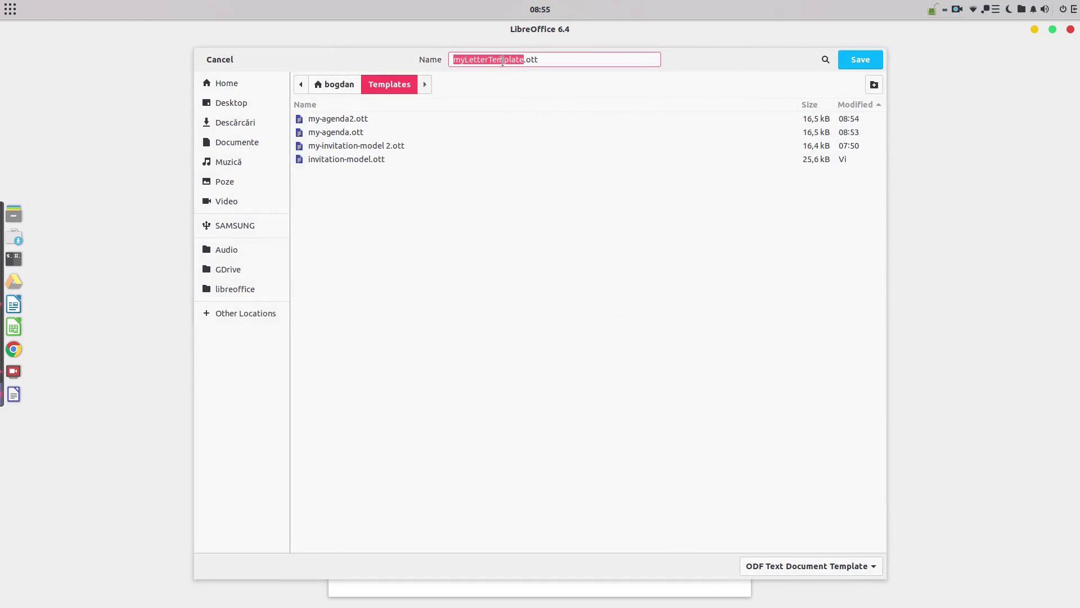
click(858, 59)
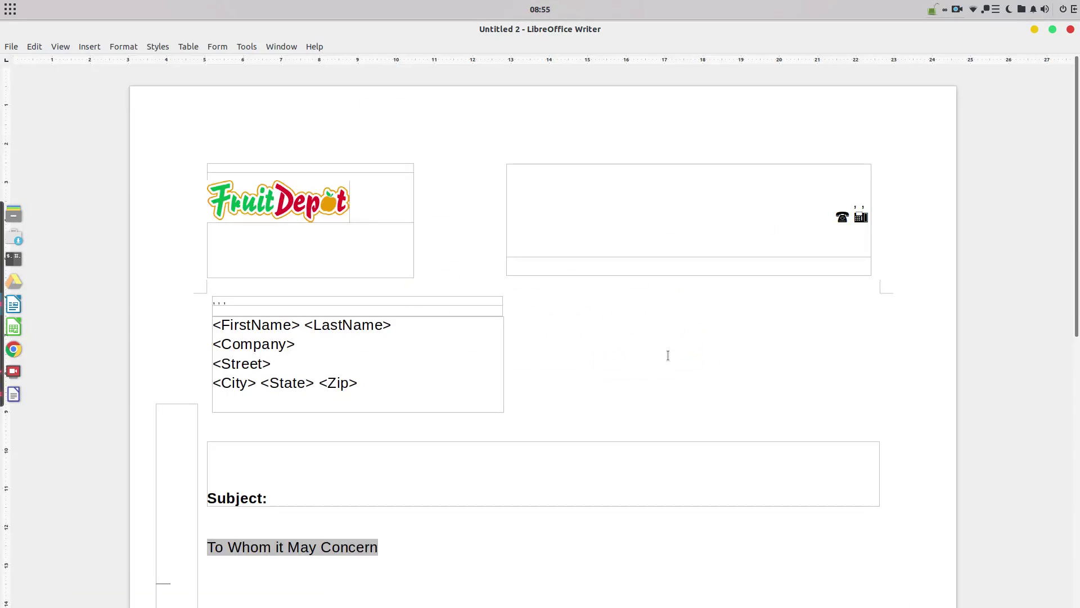
ctrl+scroll(560, 309, down, 3)
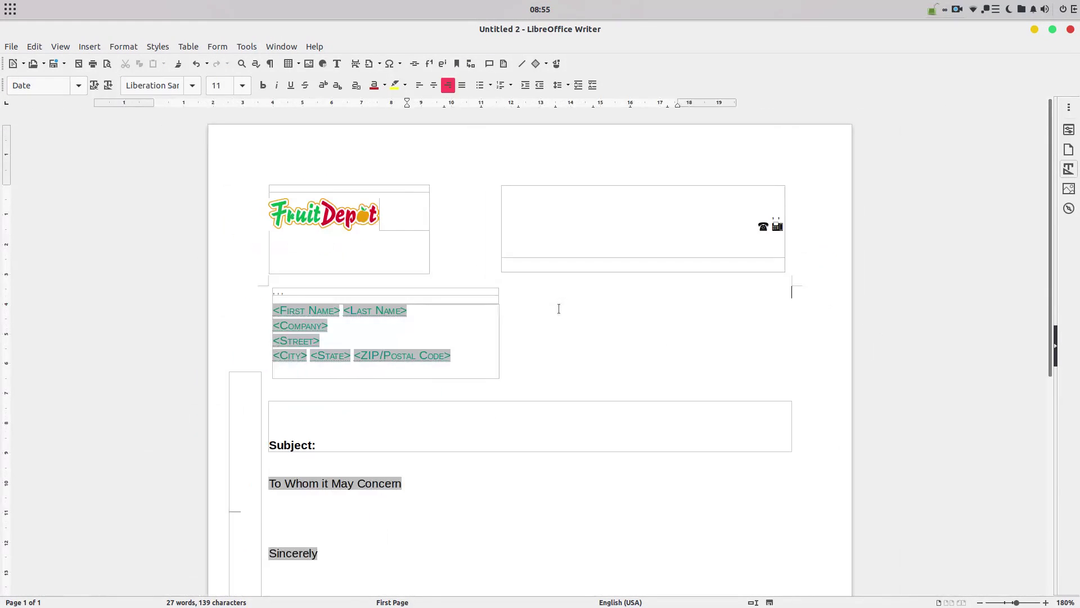
scroll(560, 308, down, 3)
scroll(475, 311, down, 3)
scroll(473, 319, up, 1)
scroll(400, 369, up, 3)
scroll(344, 357, down, 2)
Step: Add a body line, greet 'To John Doe', close with 'Sincerely Yours', then select First Name
click(338, 346)
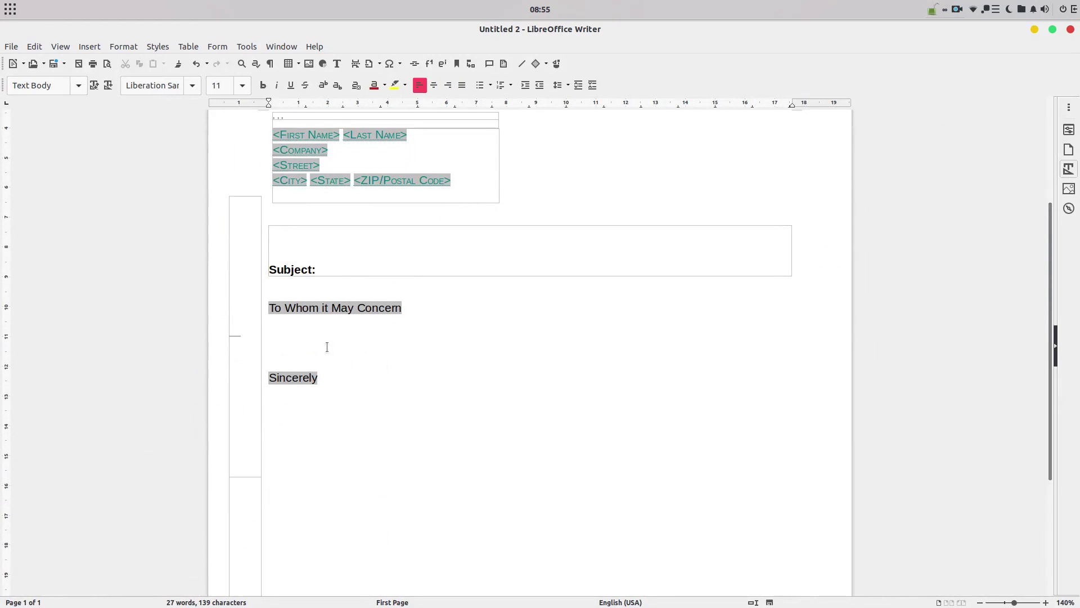
text(dsdasdsad)
click(335, 303)
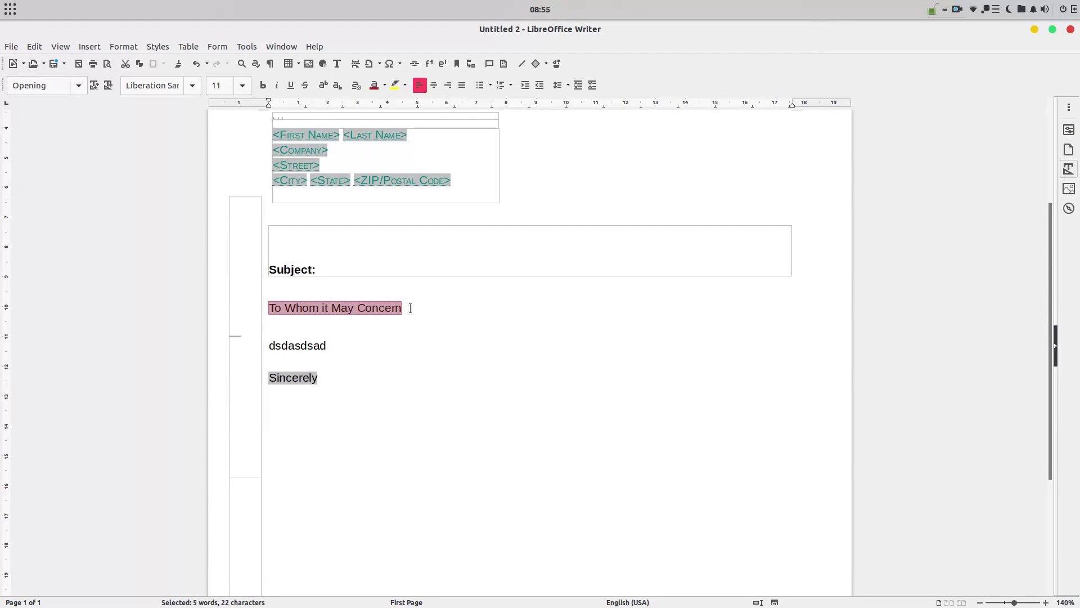
text(To John Doe)
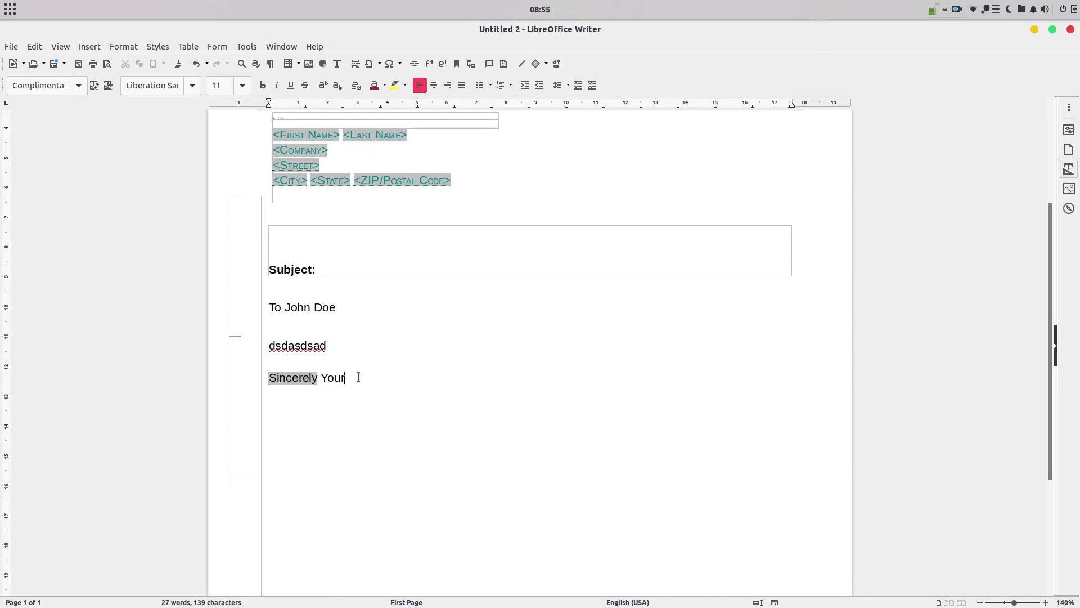
key(Down)
scroll(354, 355, up, 4)
click(325, 311)
Step: Replace the First Name field with 'Ellen', select the header logo, and show About LibreOffice
key(Delete)
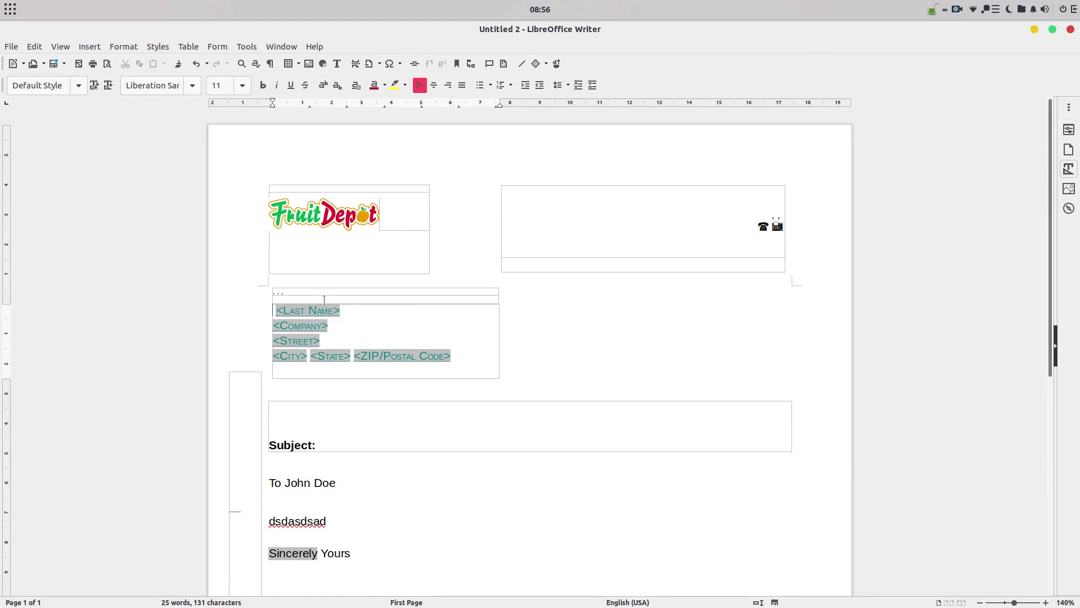
text(Ellena)
key(BackSpace)
key(BackSpace)
click(356, 221)
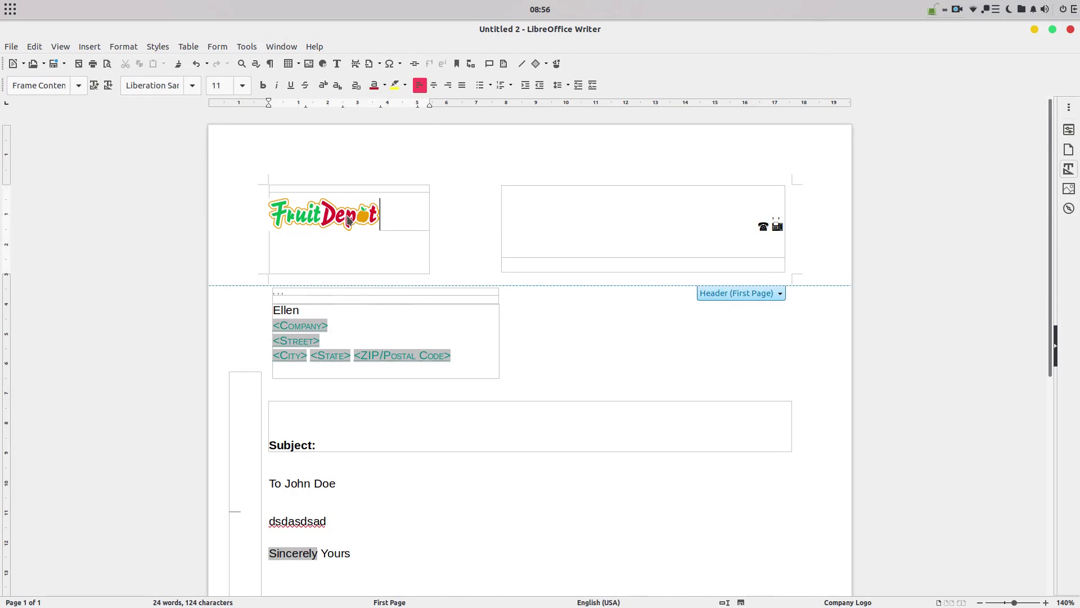
double_click(350, 224)
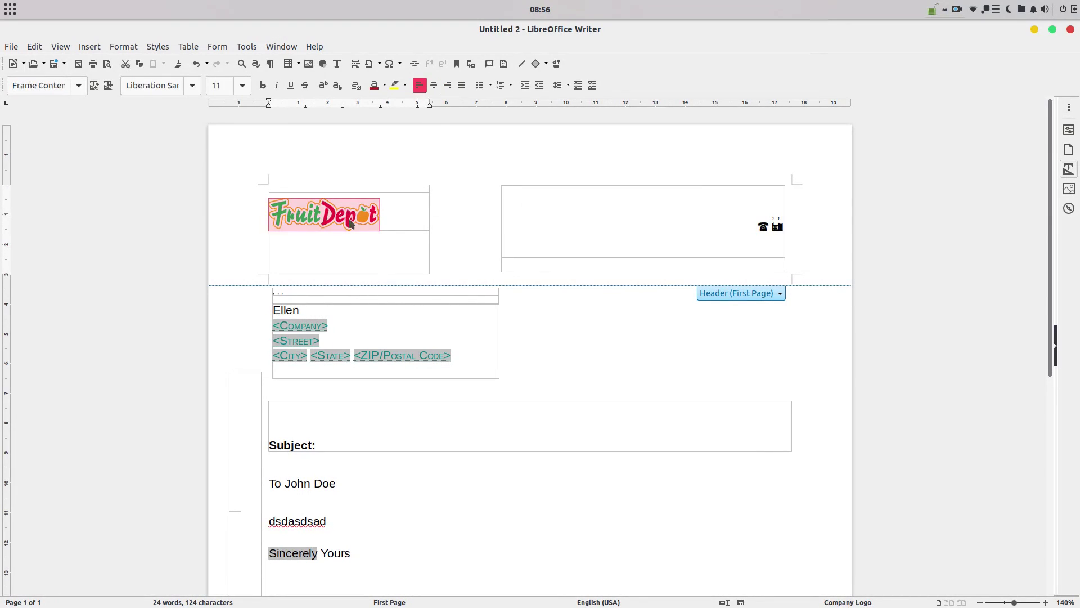
key(Right)
scroll(295, 242, down, 5)
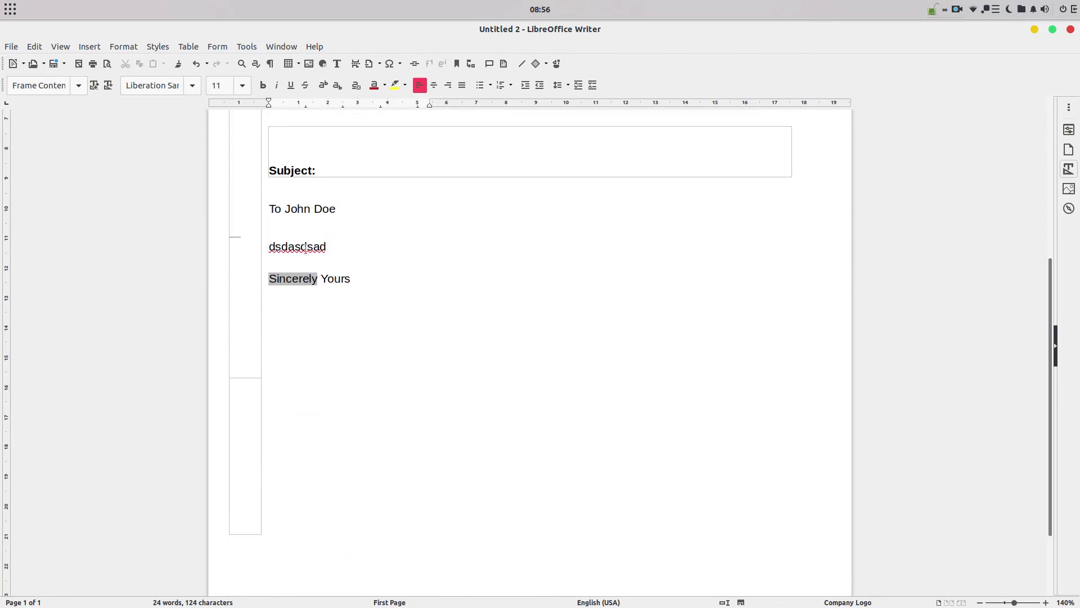
scroll(344, 254, up, 5)
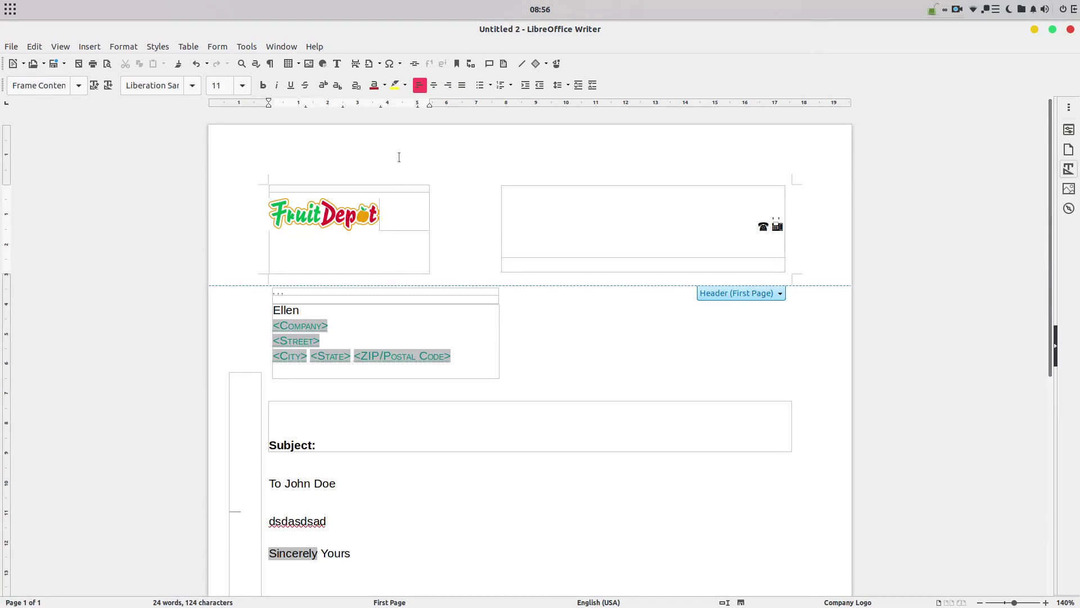
click(321, 43)
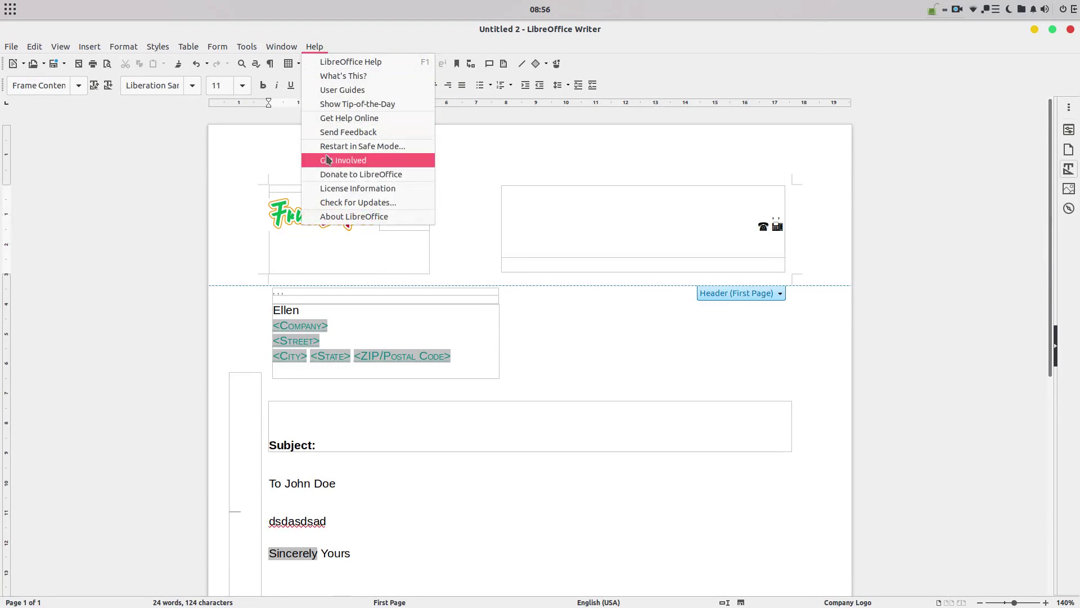
click(330, 218)
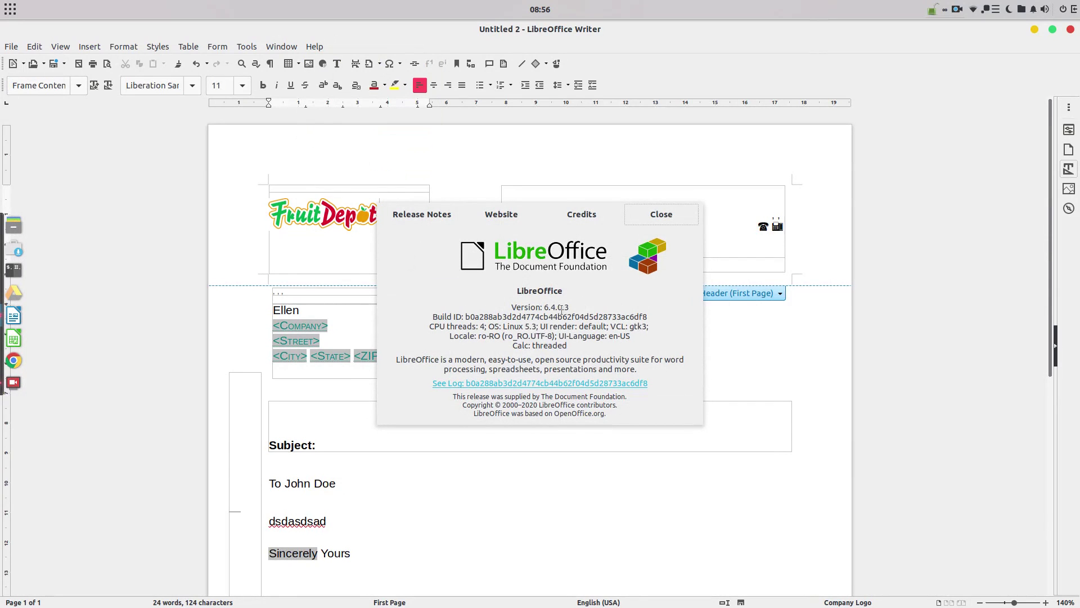